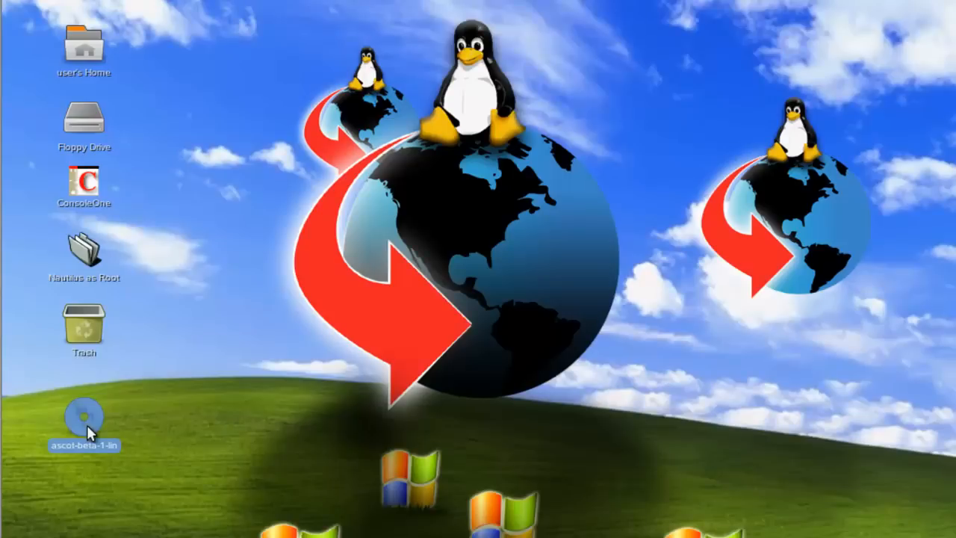
- Open the ascot-beta-1-lin disc and run its install script with the root password
{"action": "double_click", "coordinate": [87, 424]}
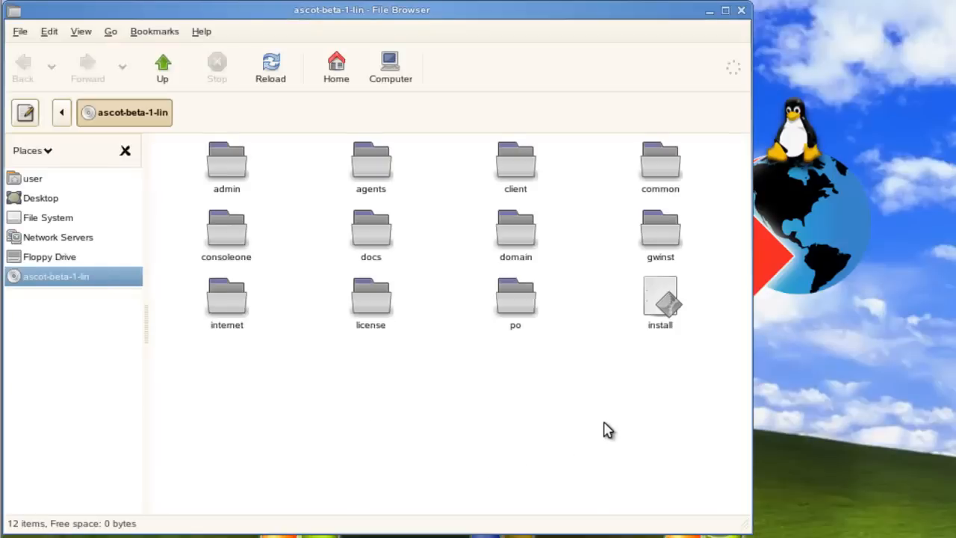
{"action": "double_click", "coordinate": [663, 315]}
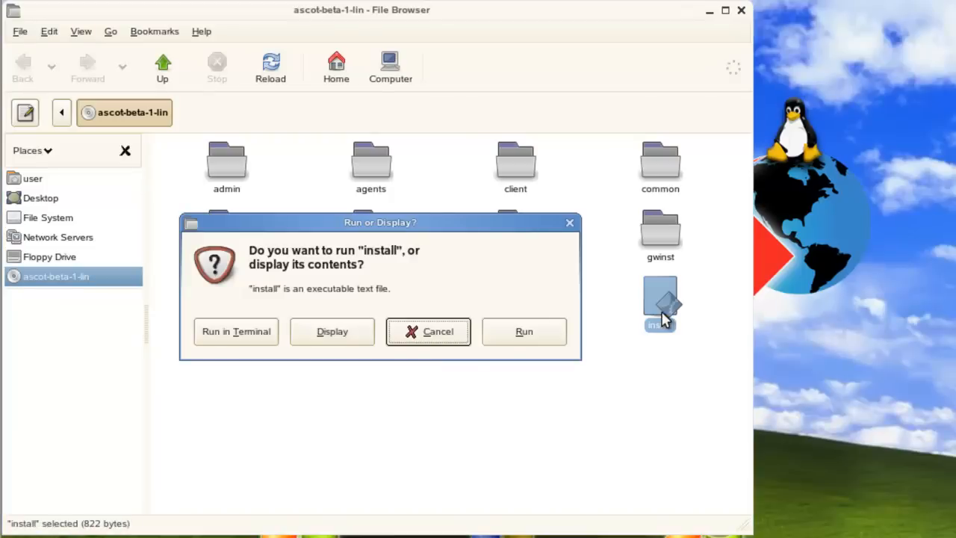
{"action": "left_click", "coordinate": [540, 343]}
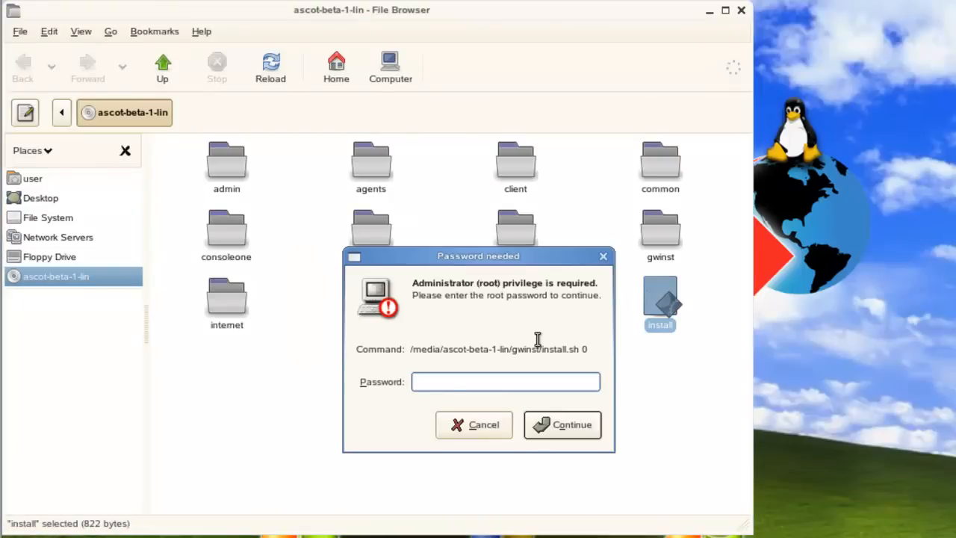
{"action": "type", "text": "••••••••••"}
{"action": "key", "text": "Return"}
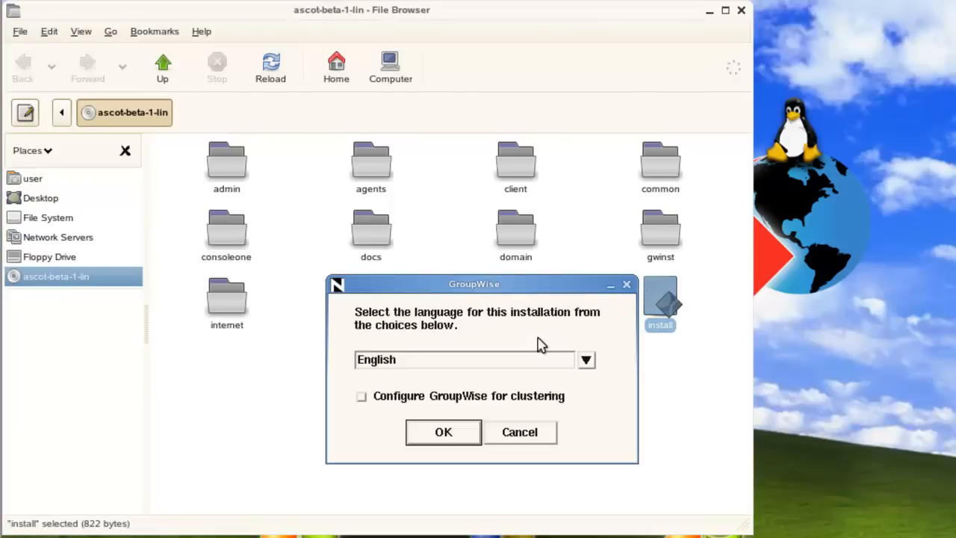
- Accept English as the installer language, view the product list, then return to the main menu
{"action": "left_click", "coordinate": [444, 441]}
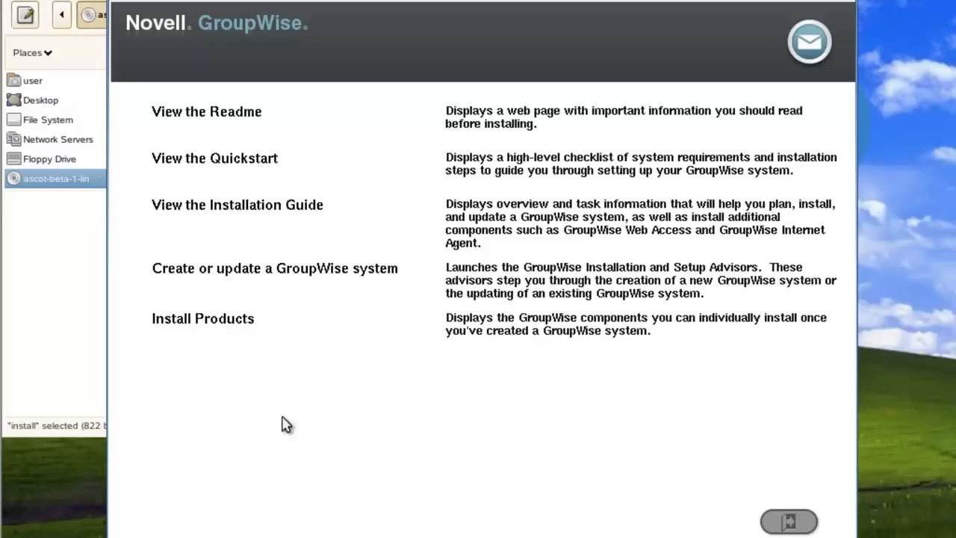
{"action": "left_click", "coordinate": [229, 321]}
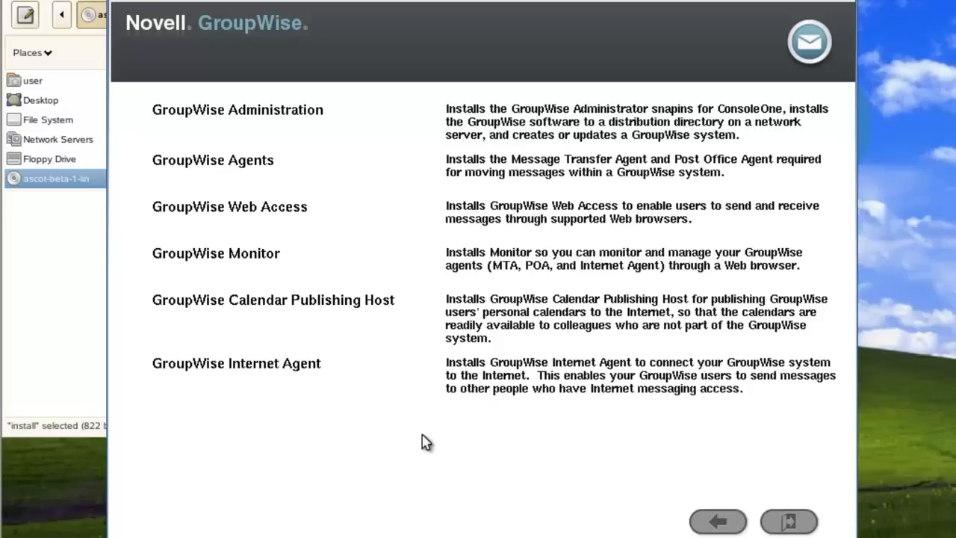
{"action": "left_click", "coordinate": [715, 523]}
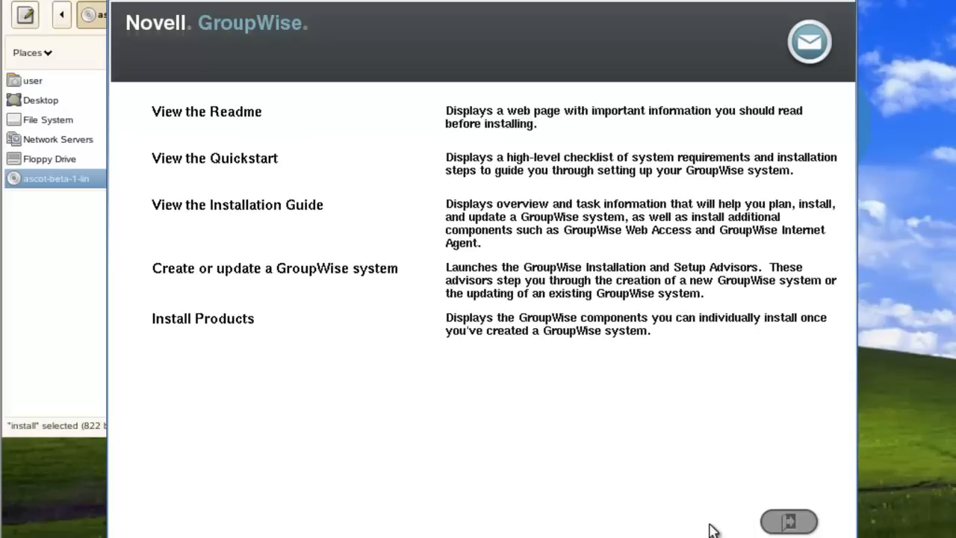
- Start the Create or update a GroupWise system wizard and accept the license agreement
{"action": "left_click", "coordinate": [242, 269]}
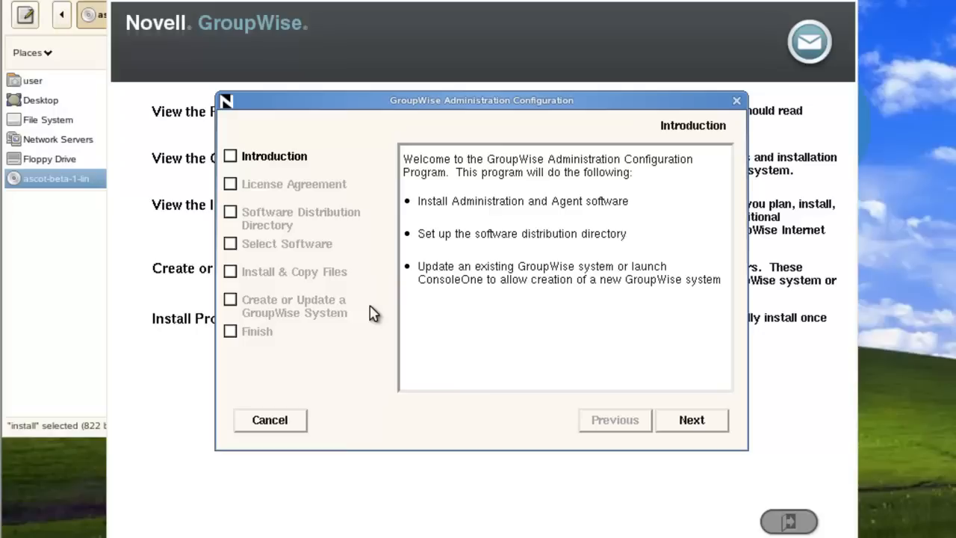
{"action": "left_click", "coordinate": [691, 421]}
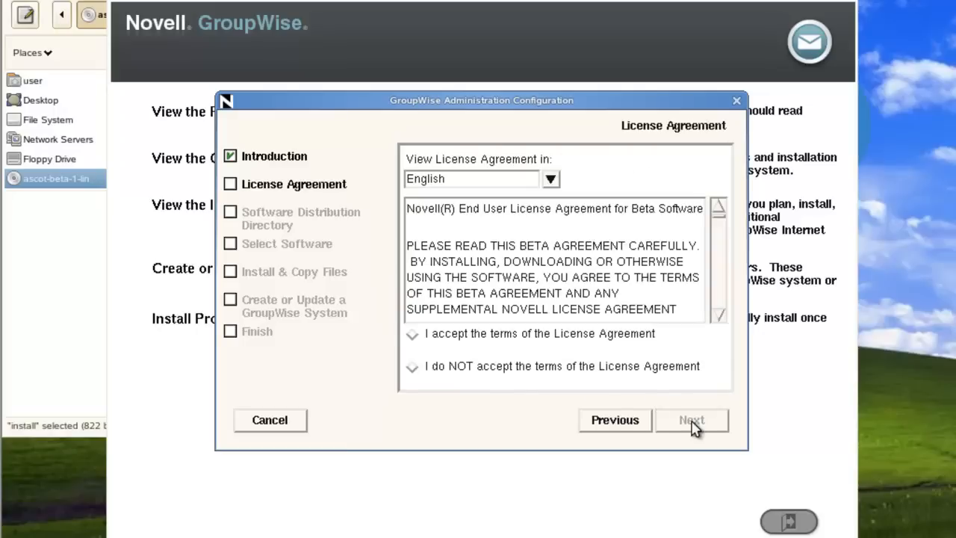
{"action": "left_click", "coordinate": [437, 333]}
{"action": "left_click_drag", "start_coordinate": [722, 214], "coordinate": [719, 314]}
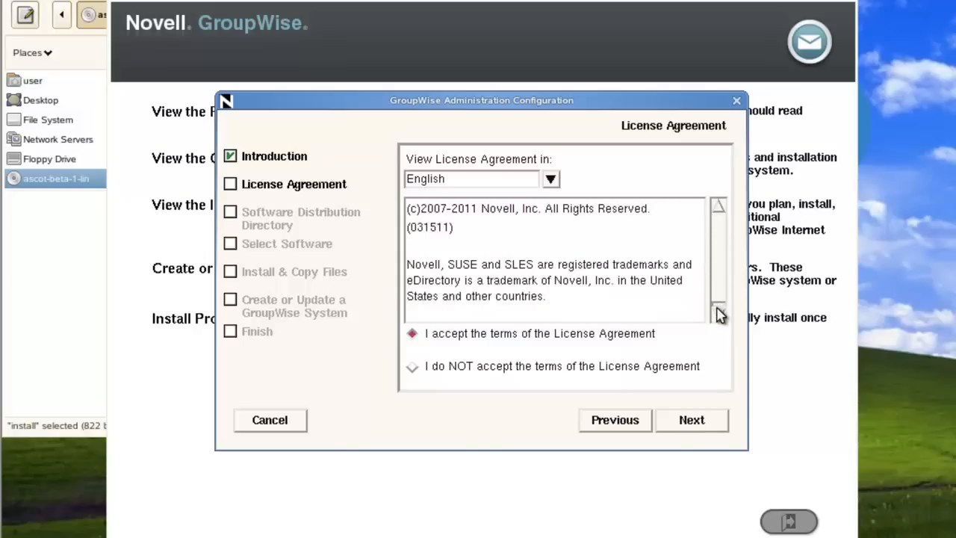
{"action": "left_click", "coordinate": [693, 422]}
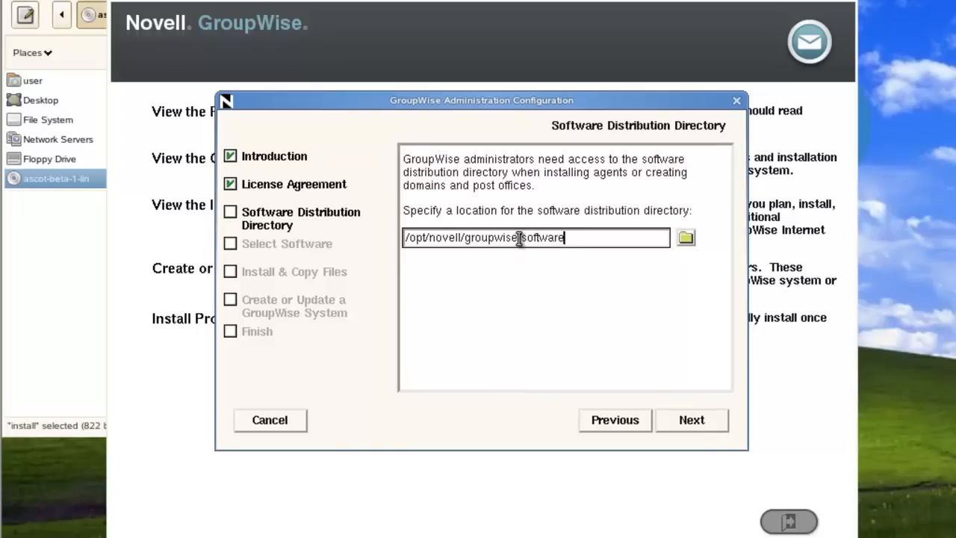
- Change the software distribution directory to /mail/software
{"action": "left_click_drag", "start_coordinate": [519, 238], "coordinate": [326, 235]}
{"action": "key", "text": "BackSpace"}
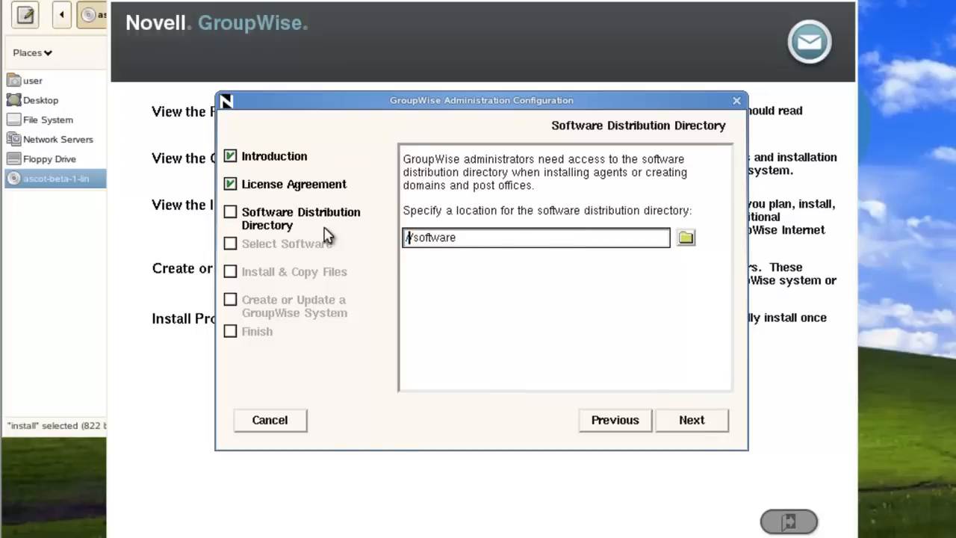
{"action": "type", "text": "/mail"}
{"action": "left_click", "coordinate": [690, 420]}
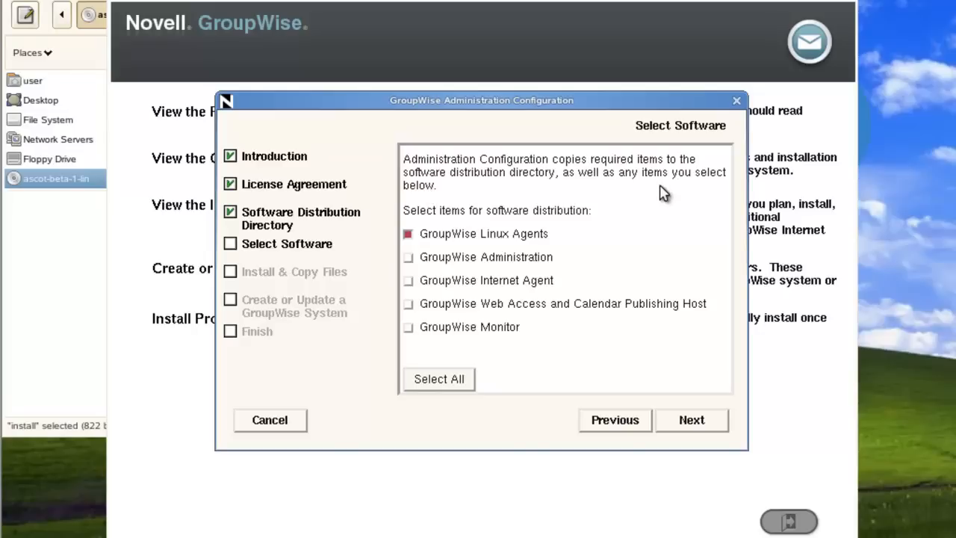
- Select all software items and copy them to the distribution directory
{"action": "left_click", "coordinate": [456, 388]}
{"action": "left_click", "coordinate": [693, 422]}
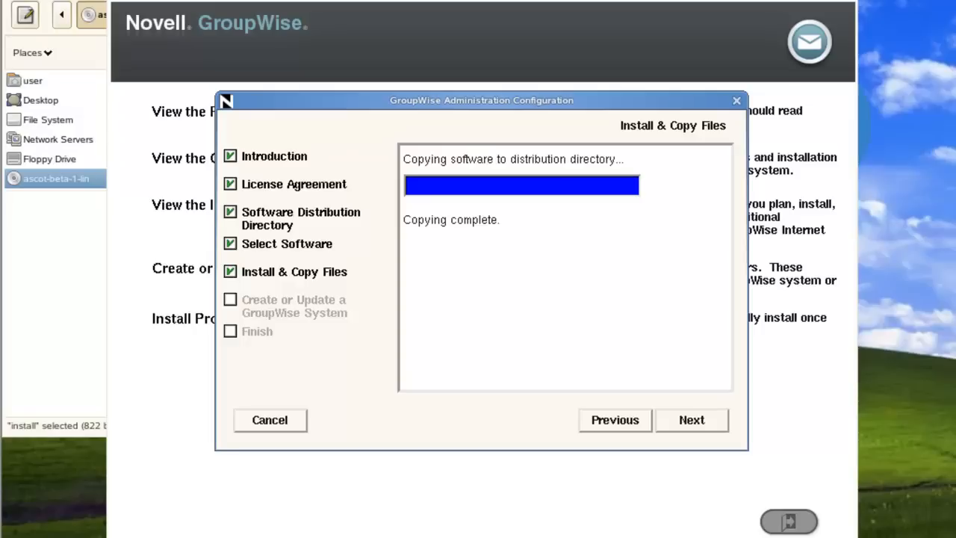
{"action": "left_click", "coordinate": [700, 425]}
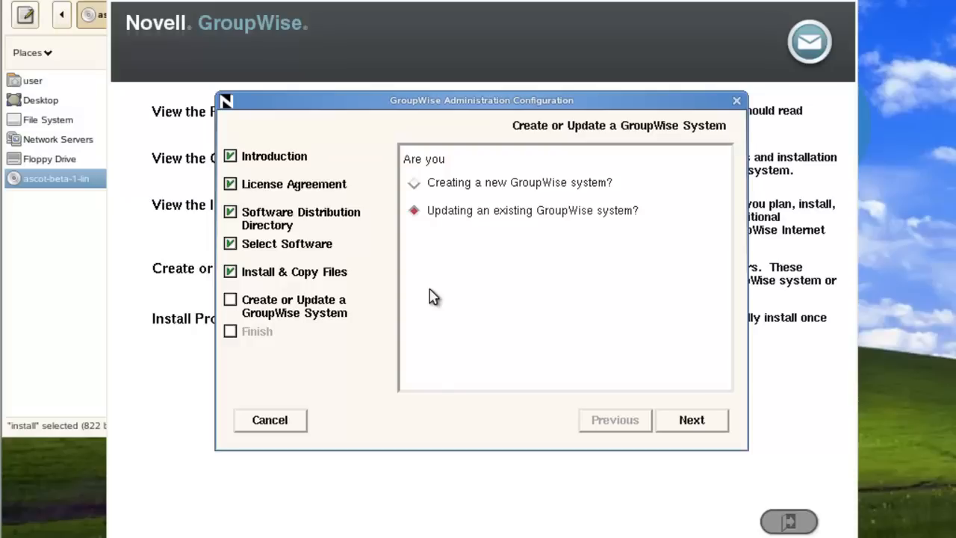
- Choose Creating a new GroupWise system and run ConsoleOne with the Setup Advisor
{"action": "left_click", "coordinate": [414, 184]}
{"action": "left_click", "coordinate": [709, 423]}
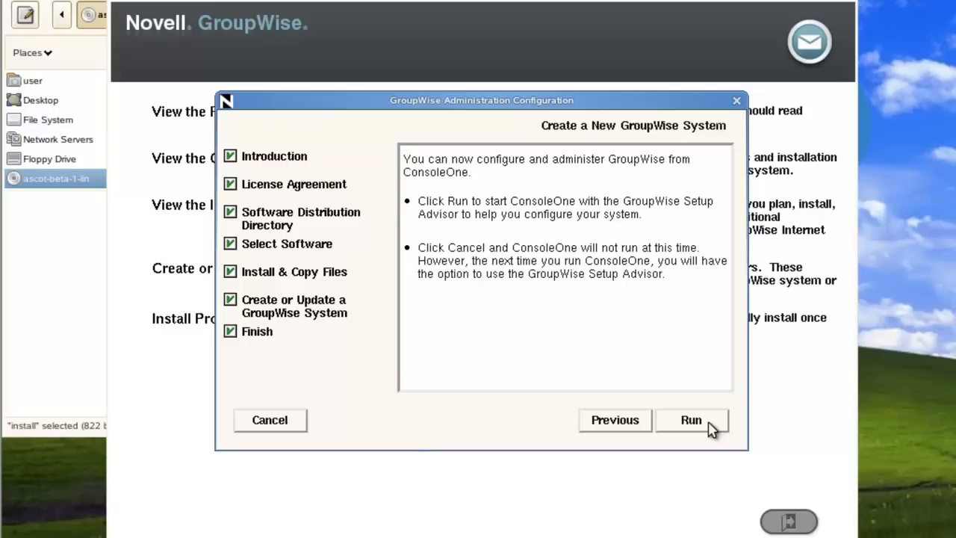
{"action": "left_click", "coordinate": [691, 421]}
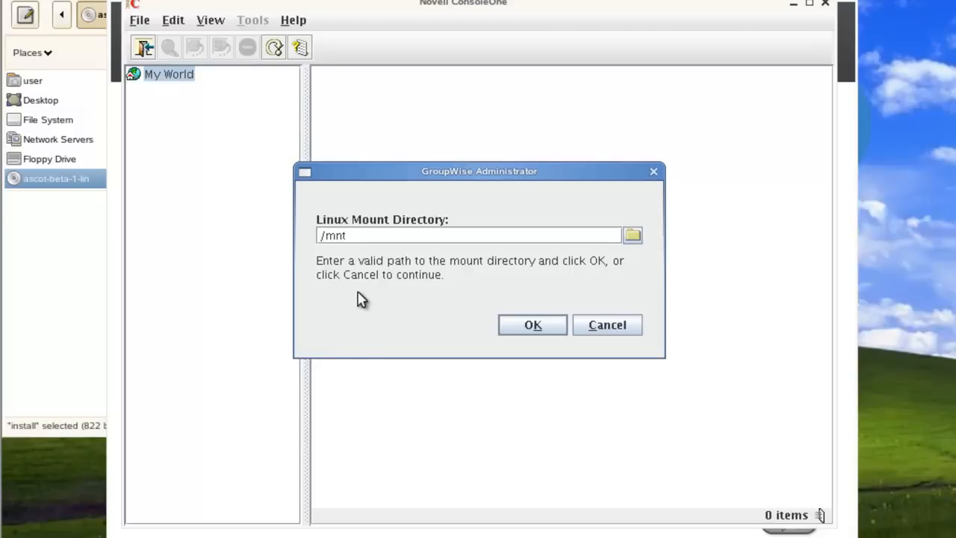
- Accept /mnt as the mount directory and log in to eDirectory with the admin password
{"action": "left_click", "coordinate": [538, 327]}
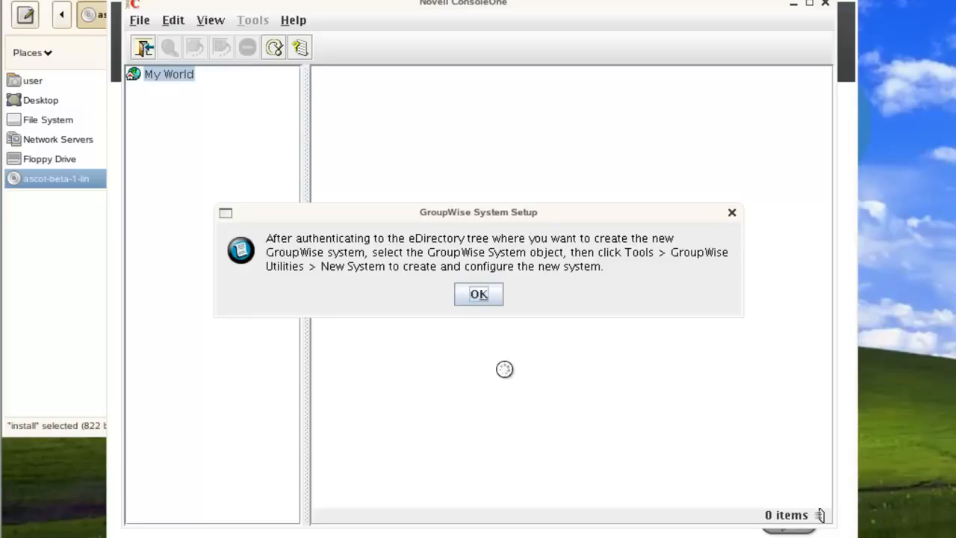
{"action": "left_click", "coordinate": [484, 303]}
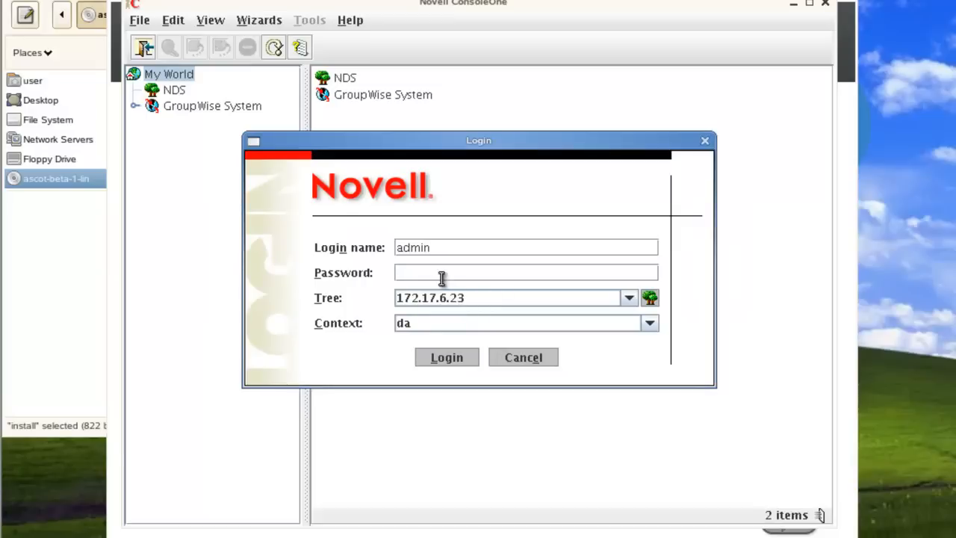
{"action": "type", "text": "*********"}
{"action": "key", "text": "Return"}
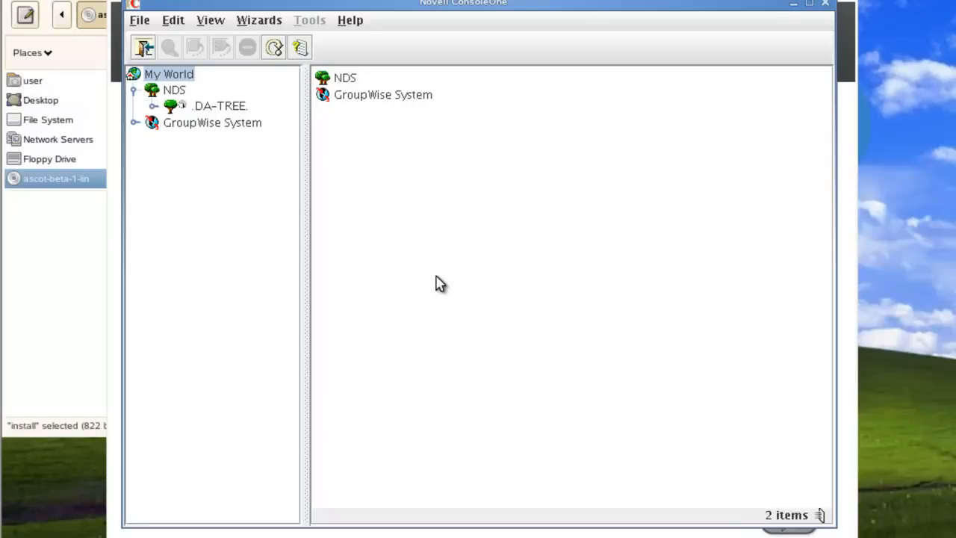
{"action": "left_click", "coordinate": [352, 27]}
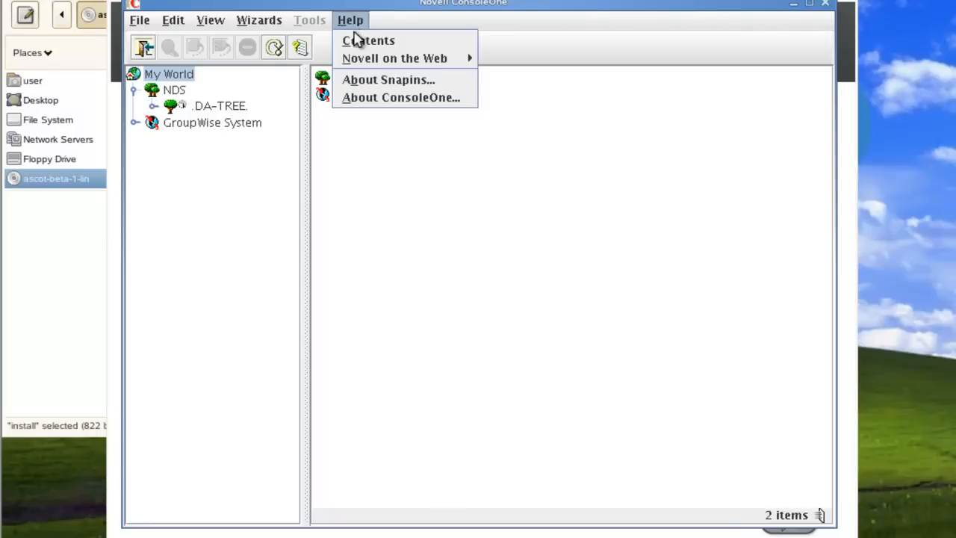
{"action": "left_click", "coordinate": [376, 81]}
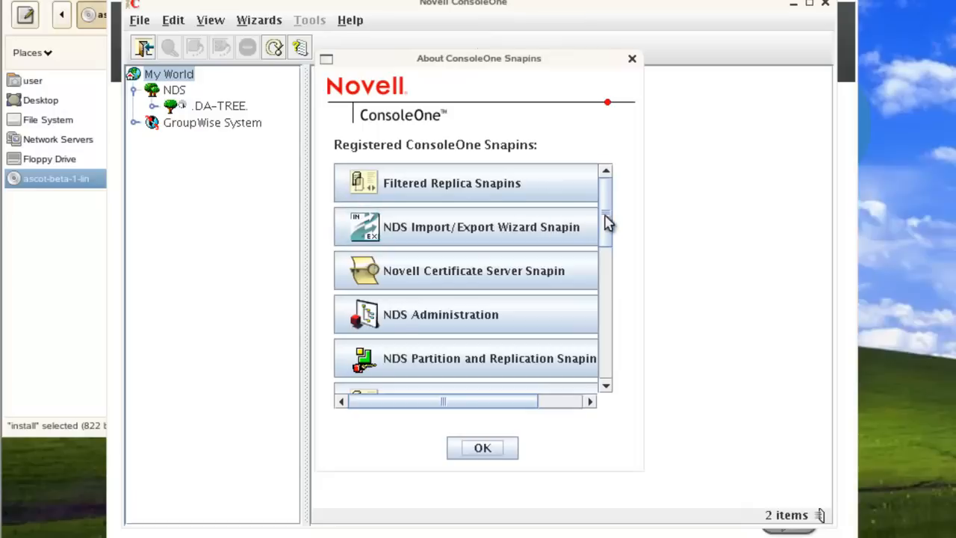
{"action": "left_click_drag", "start_coordinate": [607, 222], "coordinate": [613, 287]}
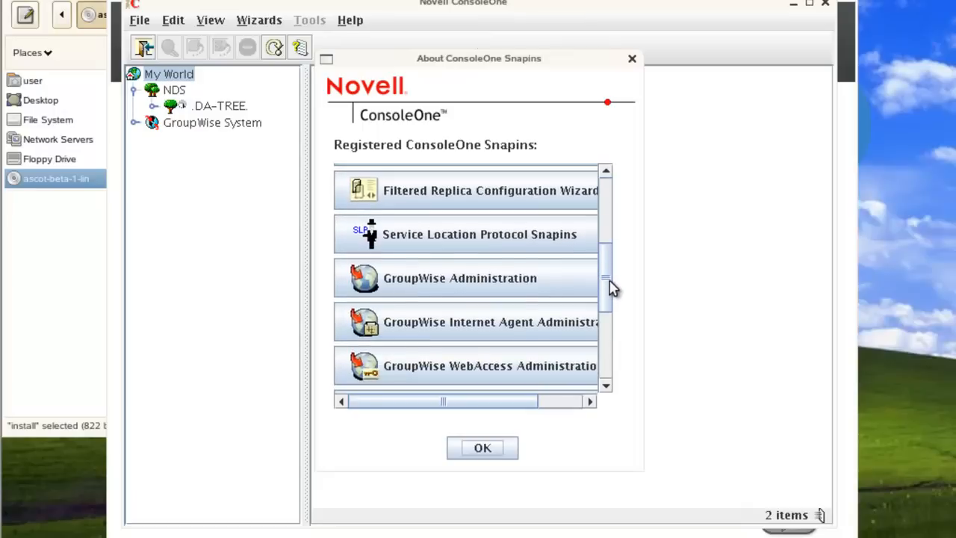
{"action": "left_click", "coordinate": [569, 288]}
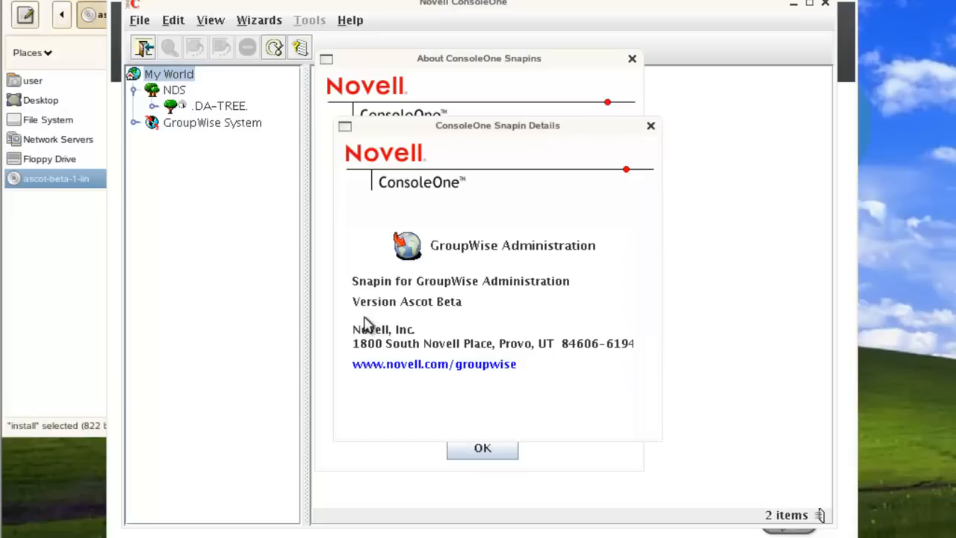
{"action": "left_click", "coordinate": [651, 126]}
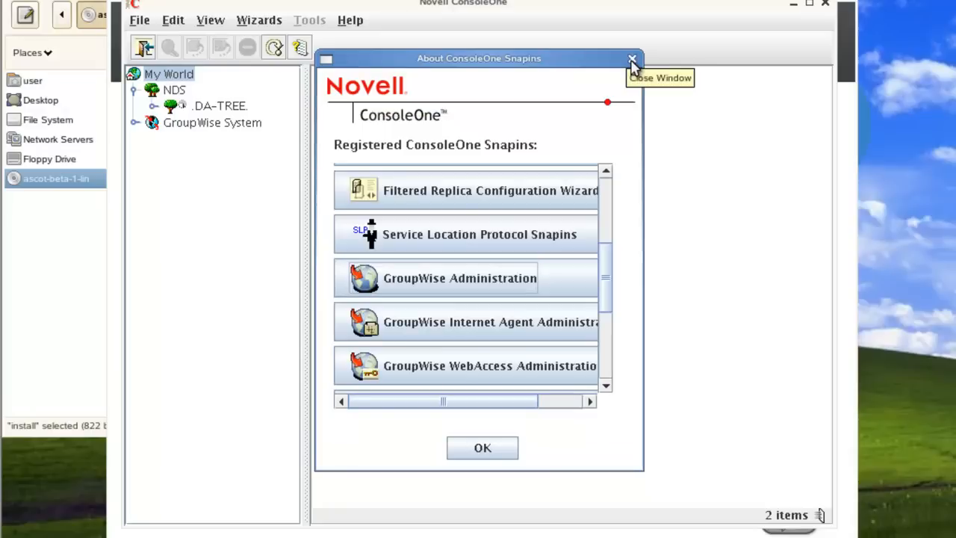
{"action": "left_click", "coordinate": [632, 59]}
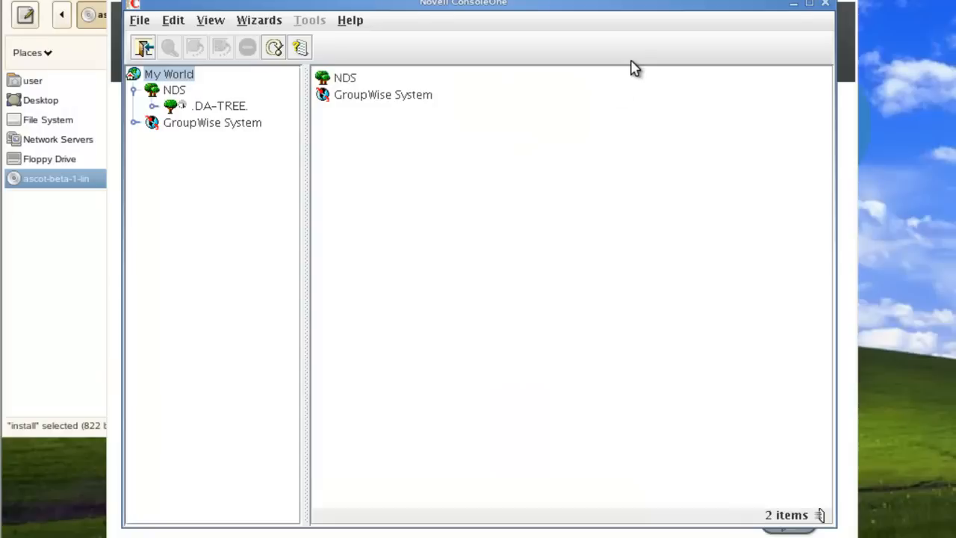
{"action": "left_click", "coordinate": [209, 125]}
- Start GroupWise Utilities > New System and accept /mail/software as the distribution directory
{"action": "left_click", "coordinate": [315, 22]}
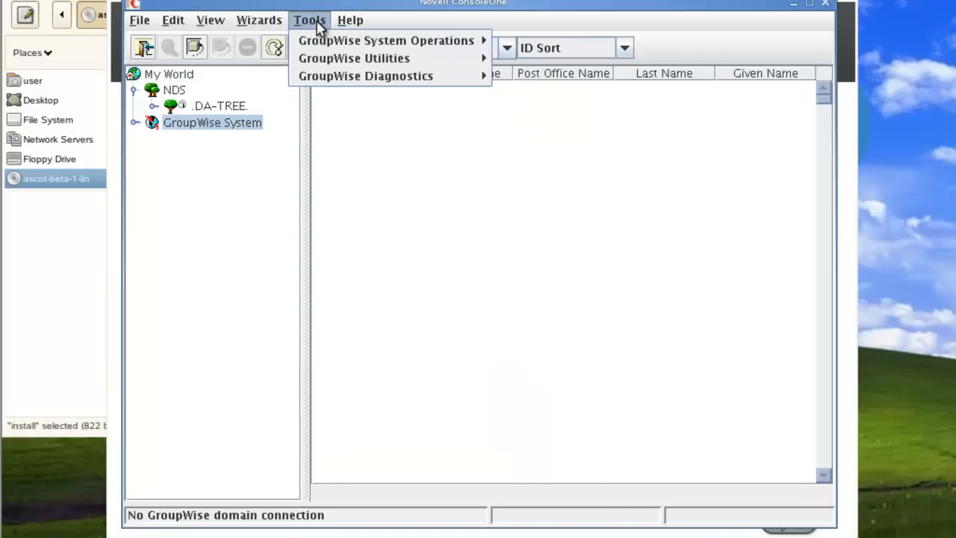
{"action": "mouse_move", "coordinate": [324, 59]}
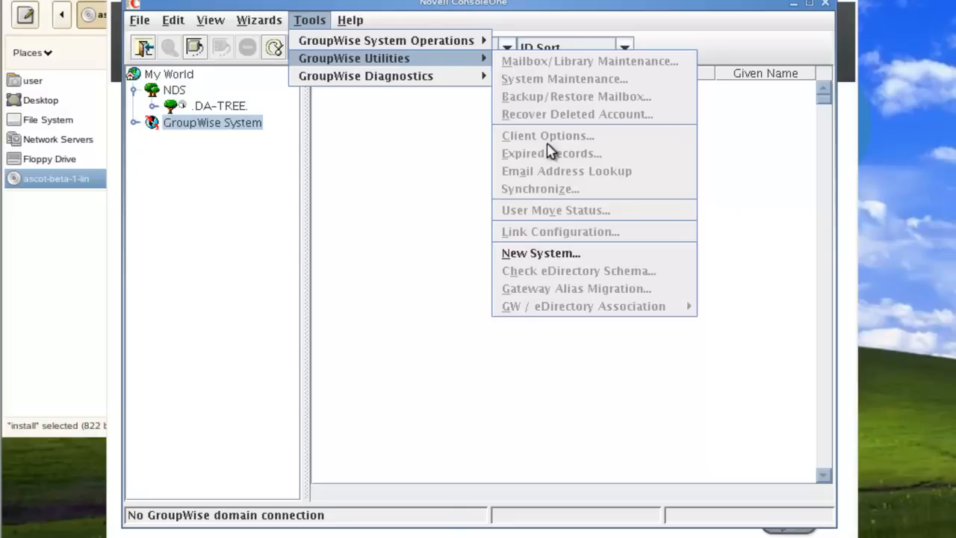
{"action": "left_click", "coordinate": [539, 254]}
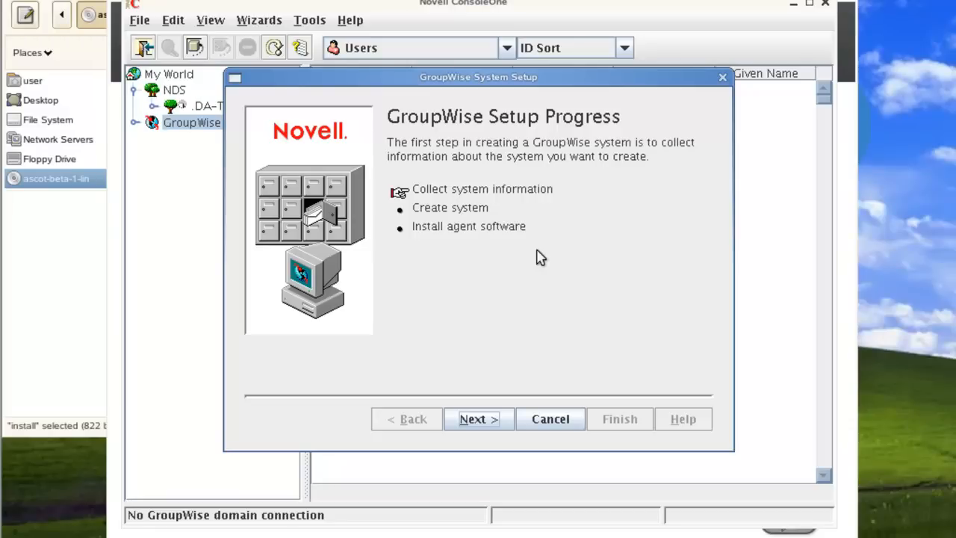
{"action": "left_click", "coordinate": [495, 423]}
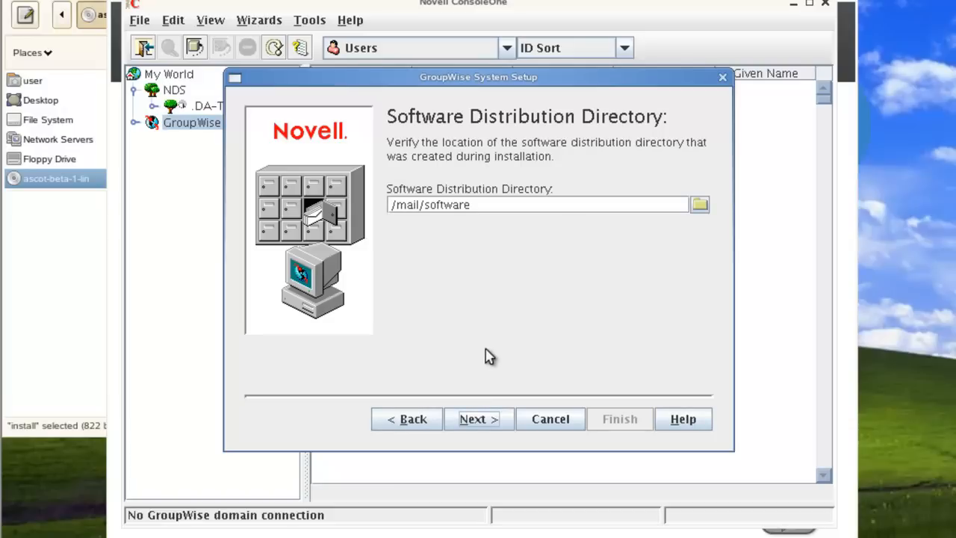
{"action": "left_click", "coordinate": [485, 423]}
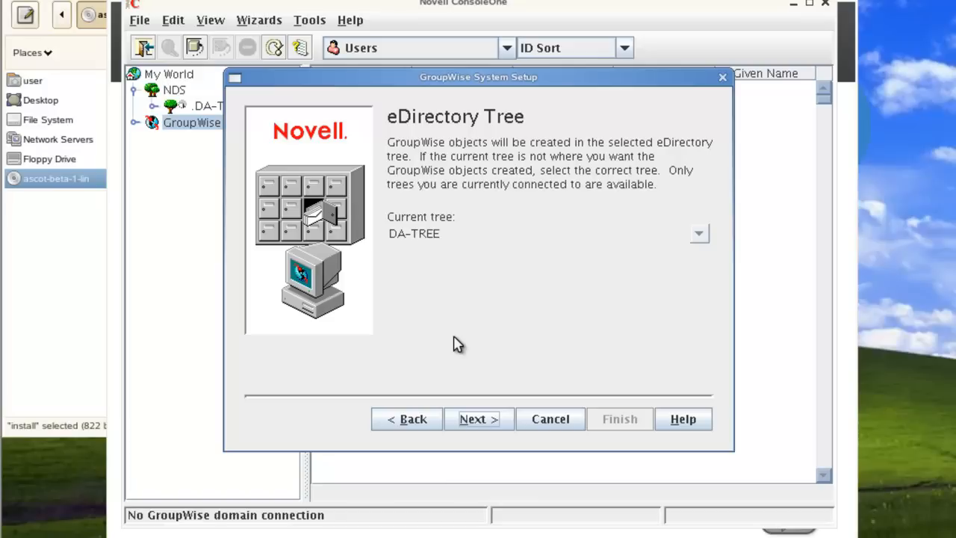
- Accept DA-TREE as the eDirectory tree and enable Extend eDirectory schema
{"action": "left_click", "coordinate": [485, 421]}
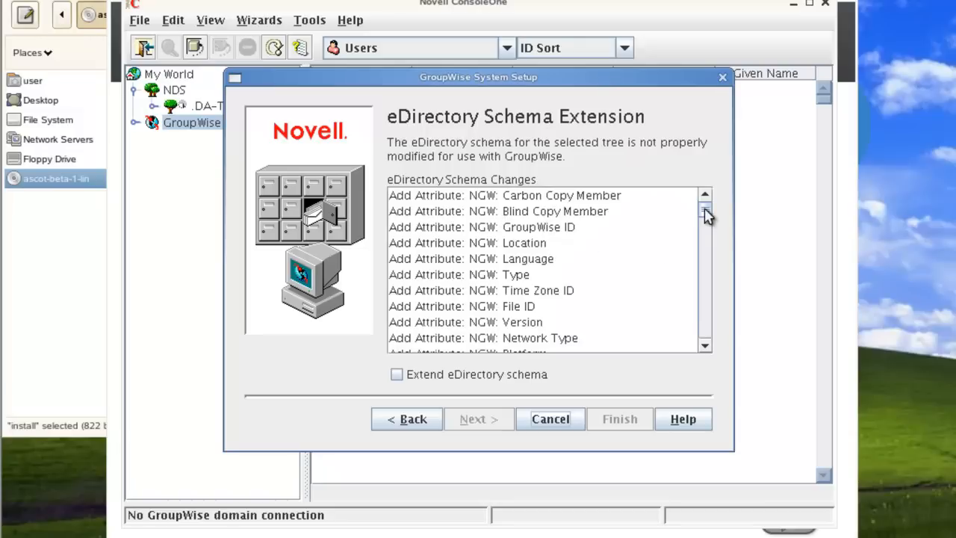
{"action": "left_click_drag", "start_coordinate": [705, 215], "coordinate": [702, 340]}
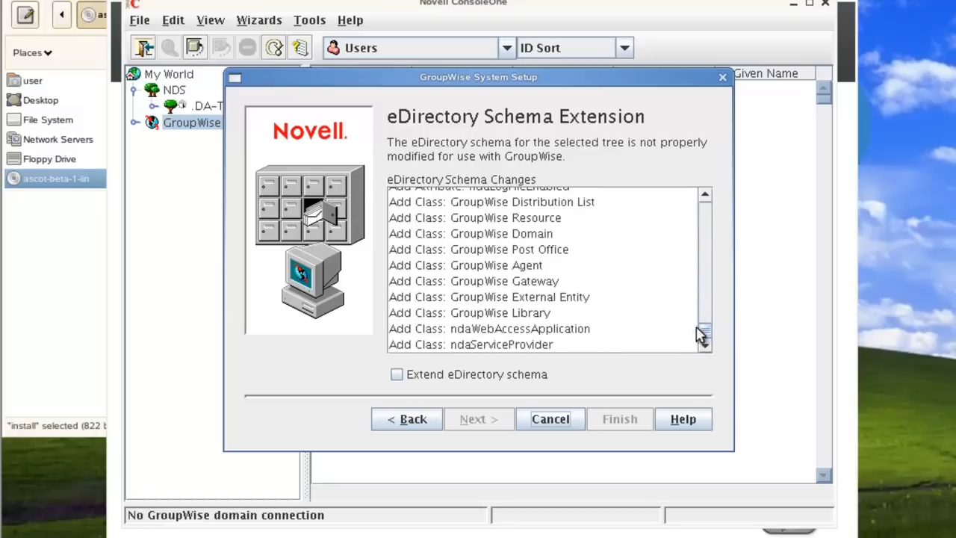
{"action": "left_click", "coordinate": [395, 375]}
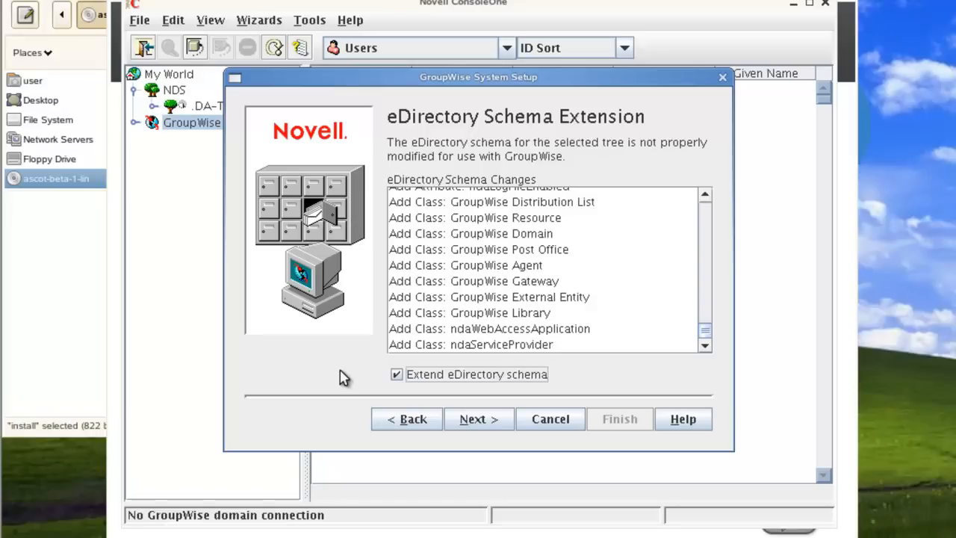
{"action": "left_click", "coordinate": [472, 421]}
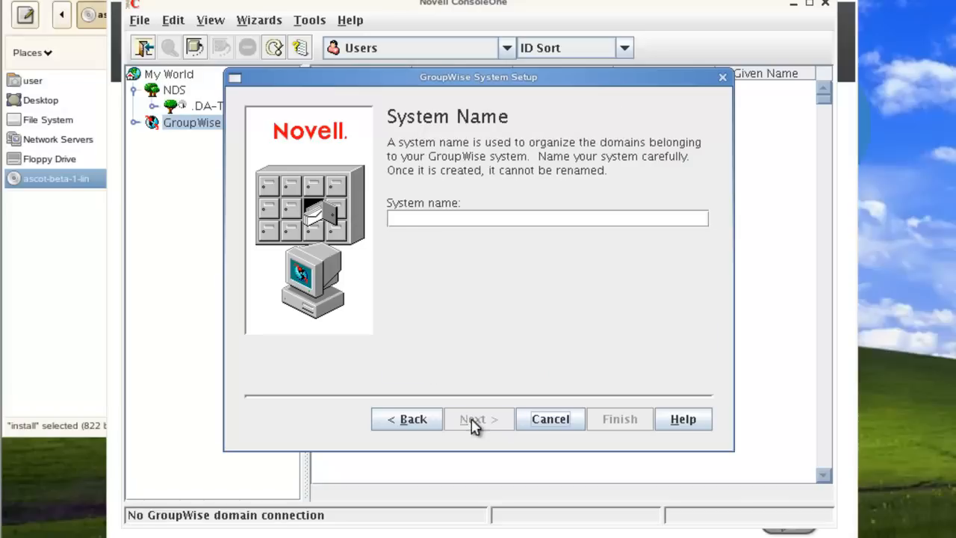
- Name the GroupWise system DAGW
{"action": "left_click", "coordinate": [424, 220]}
{"action": "type", "text": "DAGW"}
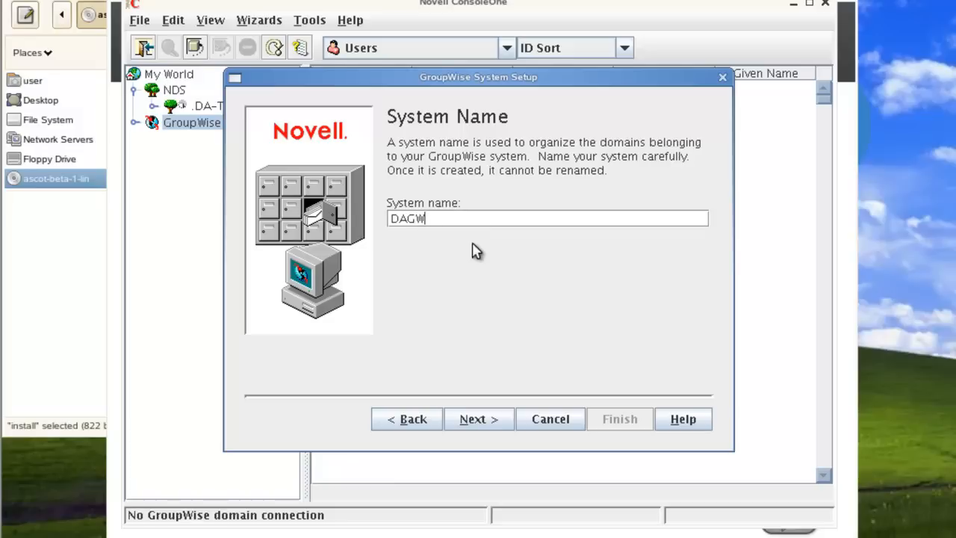
{"action": "left_click", "coordinate": [486, 421]}
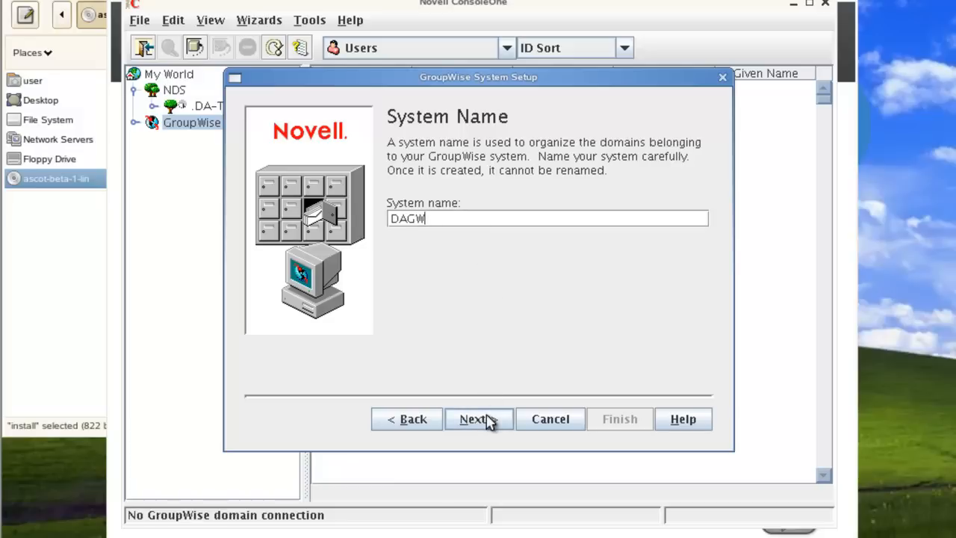
{"action": "left_click", "coordinate": [487, 421]}
- Name the primary domain SLCDOM with domain directory /mail/clcdom
{"action": "left_click", "coordinate": [410, 273]}
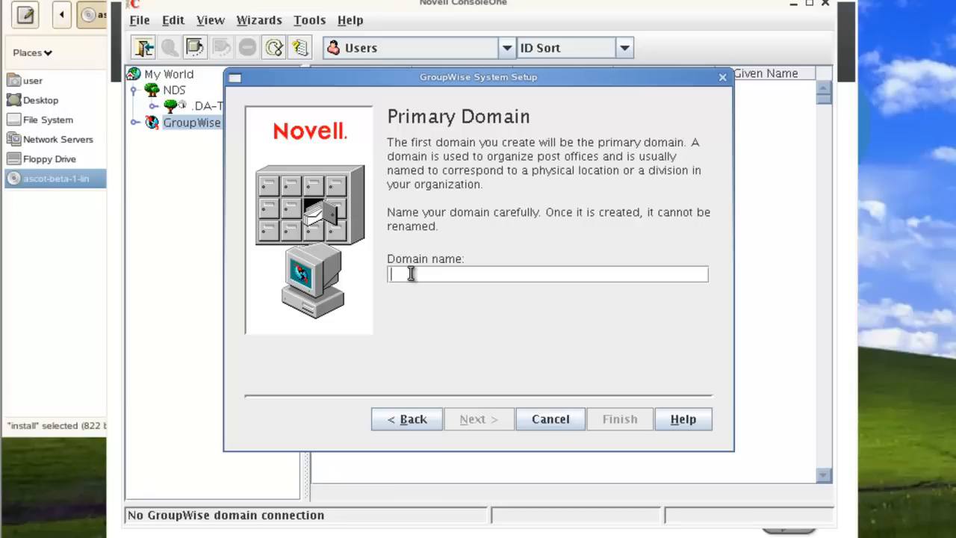
{"action": "type", "text": "SLC"}
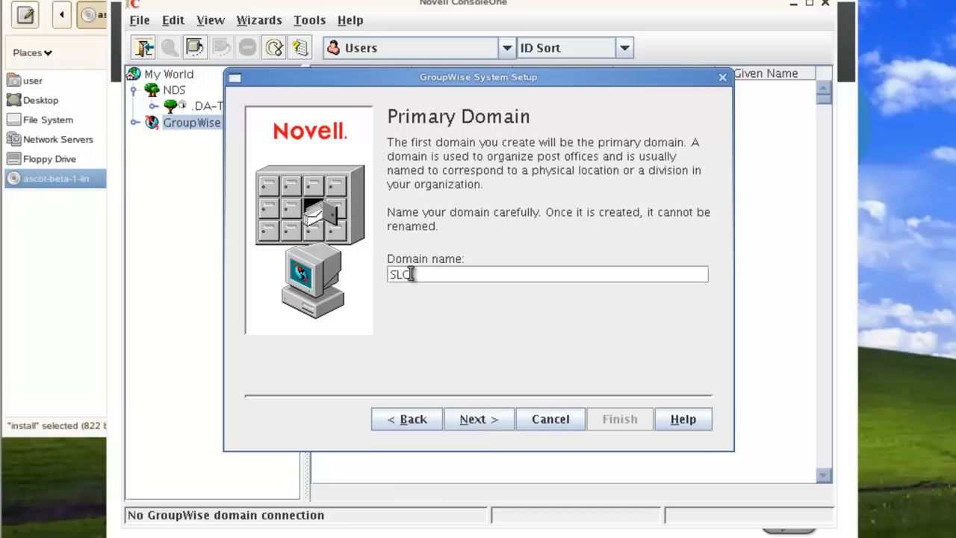
{"action": "type", "text": "DOM"}
{"action": "left_click", "coordinate": [491, 422]}
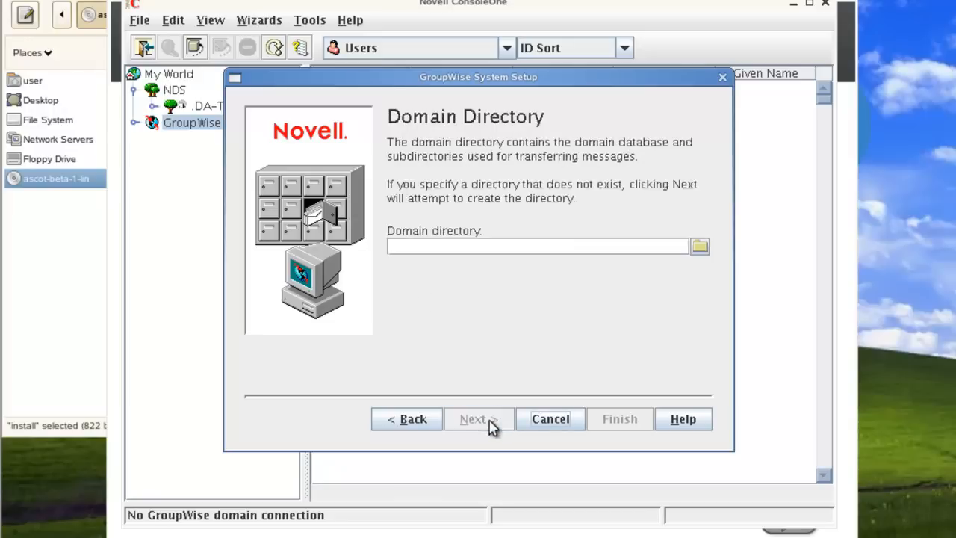
{"action": "left_click", "coordinate": [423, 251]}
{"action": "type", "text": "/mail"}
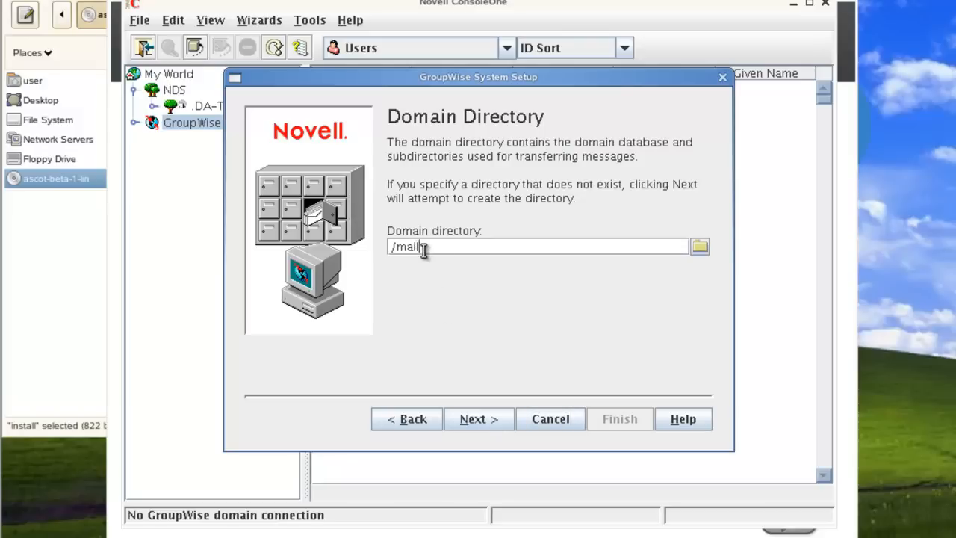
{"action": "type", "text": "/"}
{"action": "type", "text": "clcdom"}
- Place the domain in the SLC.da context, keeping English - US and Mountain Time
{"action": "left_click", "coordinate": [458, 421]}
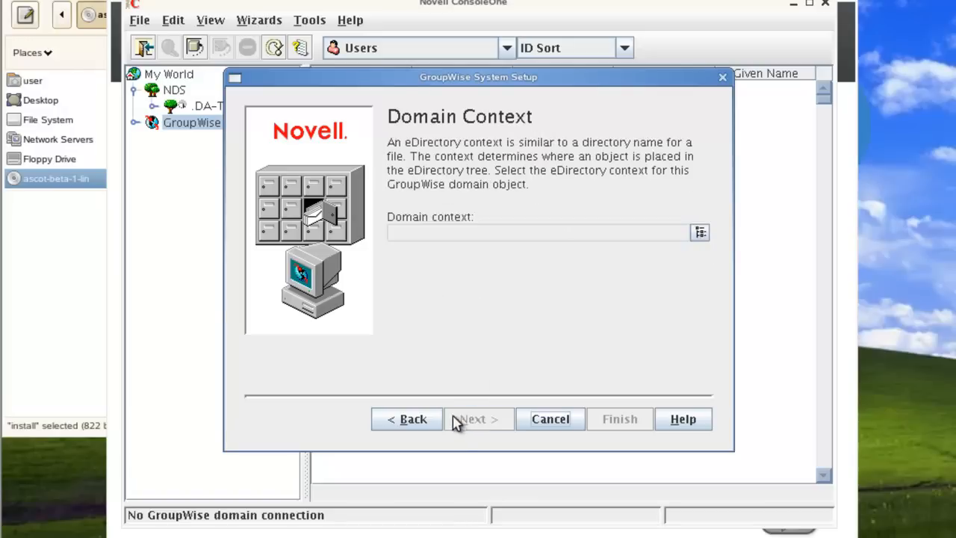
{"action": "left_click", "coordinate": [700, 234]}
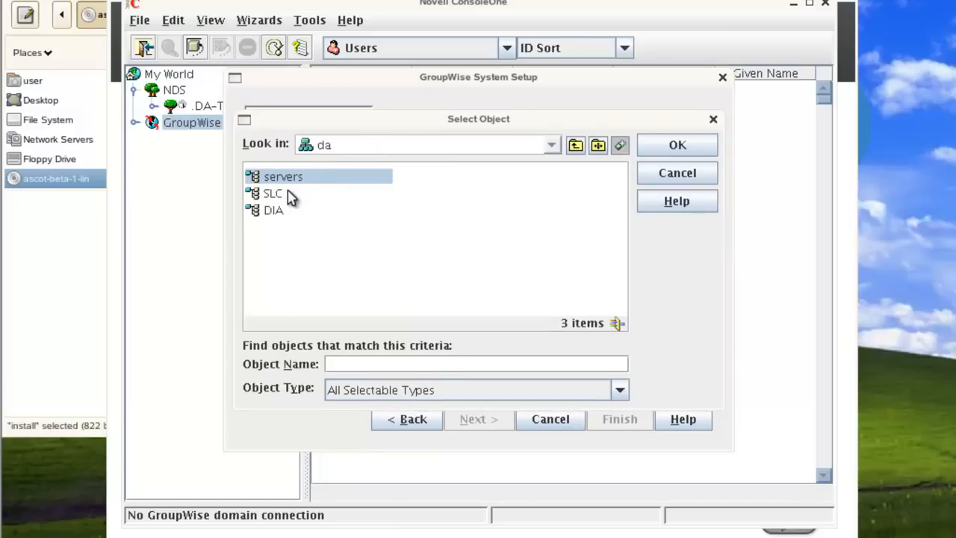
{"action": "left_click", "coordinate": [291, 195]}
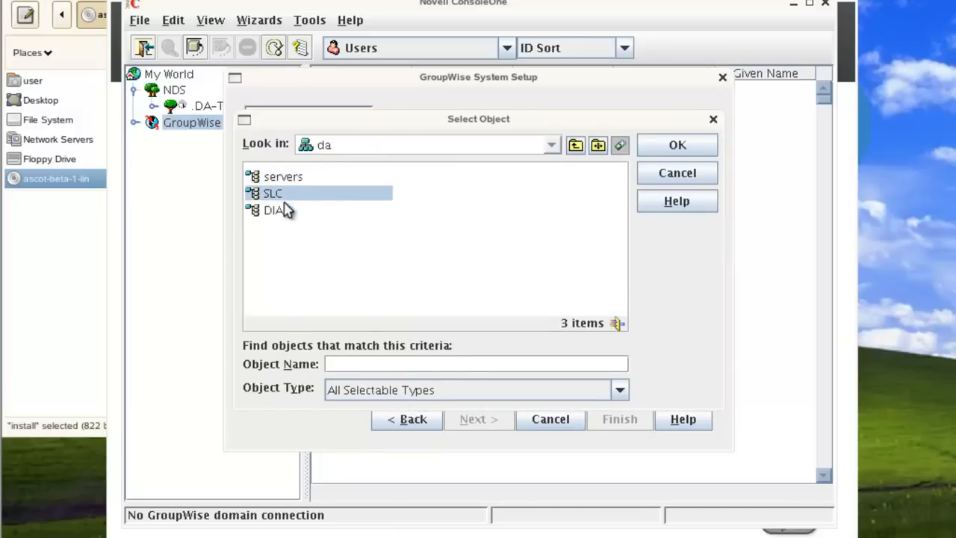
{"action": "left_click", "coordinate": [676, 148]}
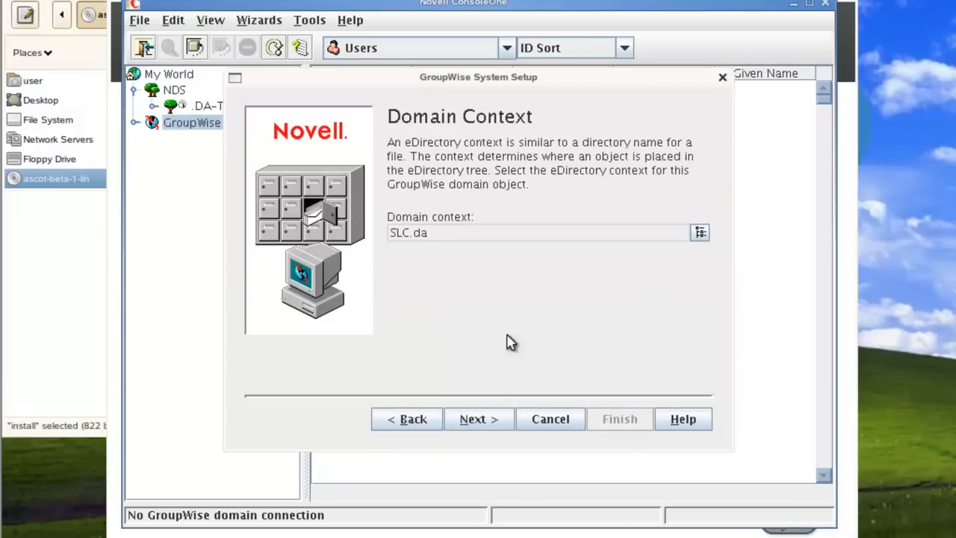
{"action": "left_click", "coordinate": [486, 425]}
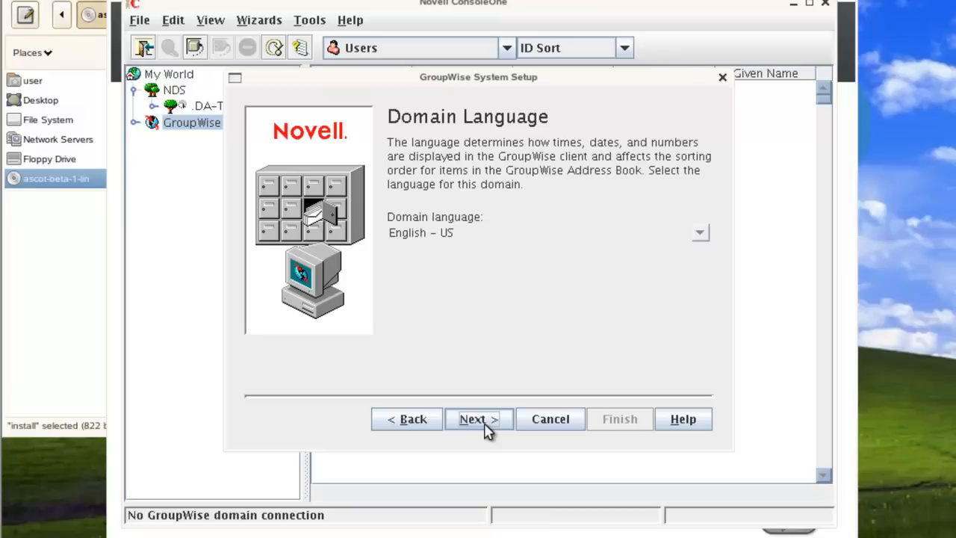
{"action": "left_click", "coordinate": [485, 425]}
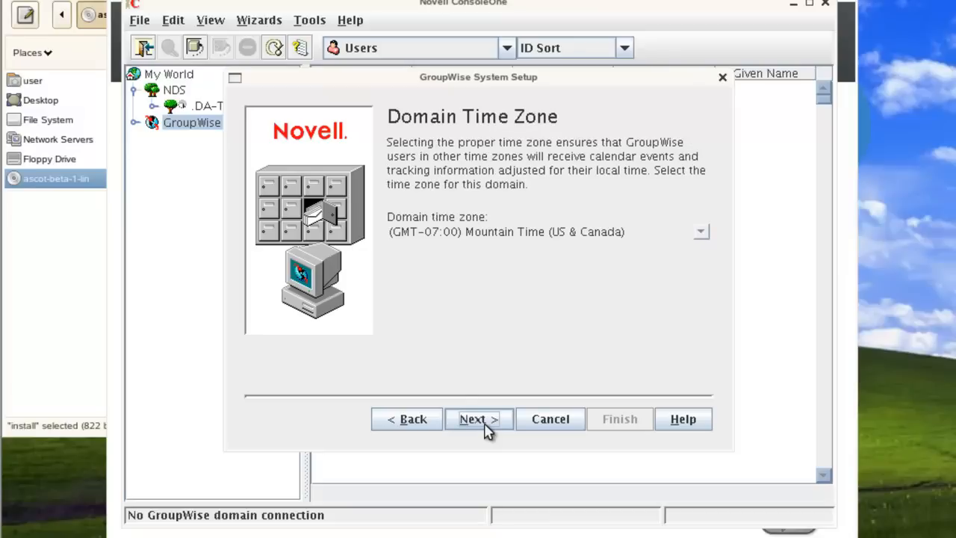
{"action": "left_click", "coordinate": [486, 425]}
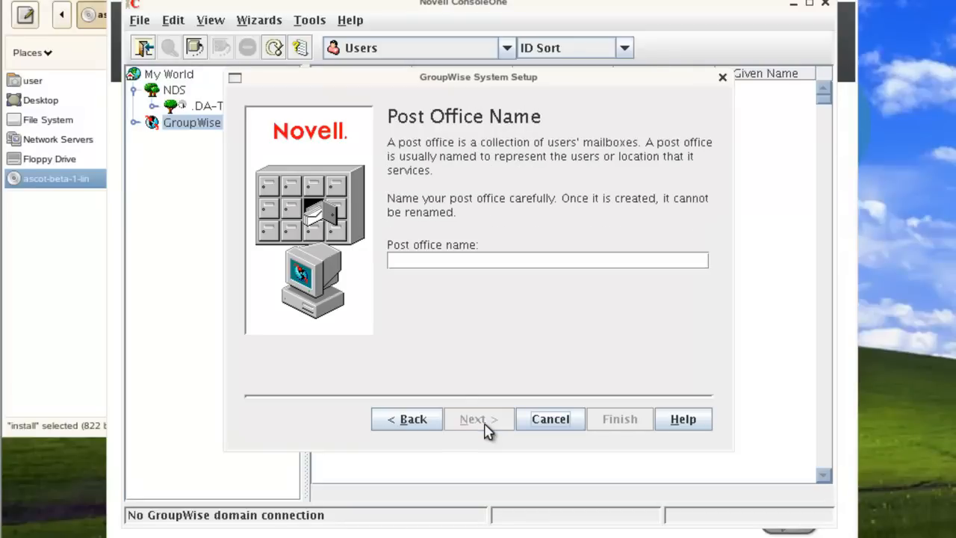
- Name the post office SLCPO with directory /mail/slcpo
{"action": "left_click", "coordinate": [421, 261]}
{"action": "type", "text": "SLCPO"}
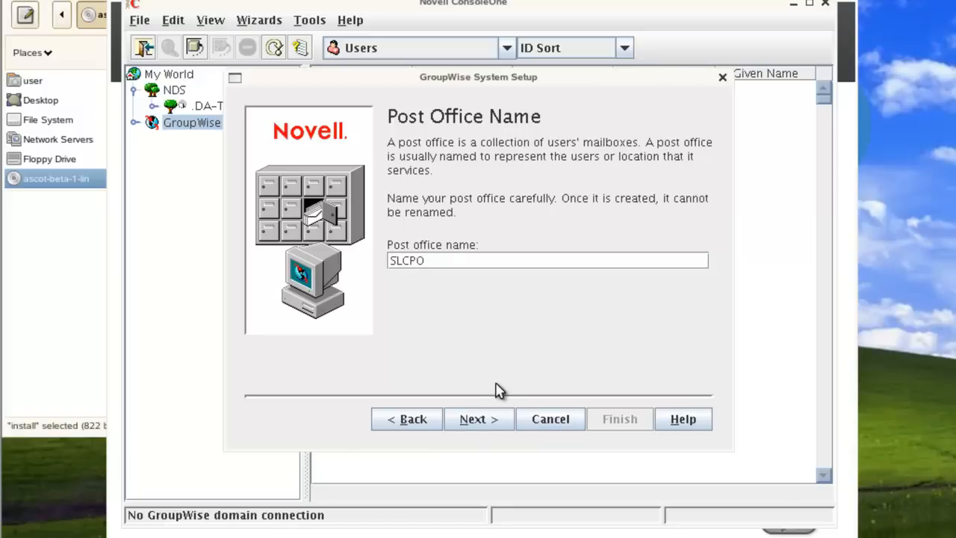
{"action": "left_click", "coordinate": [492, 423]}
{"action": "left_click", "coordinate": [467, 263]}
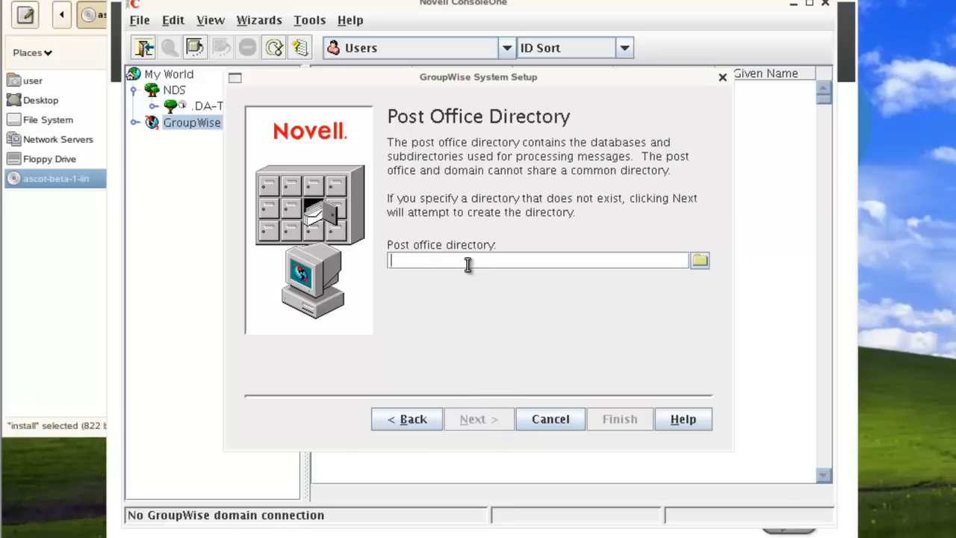
{"action": "type", "text": "/mail"}
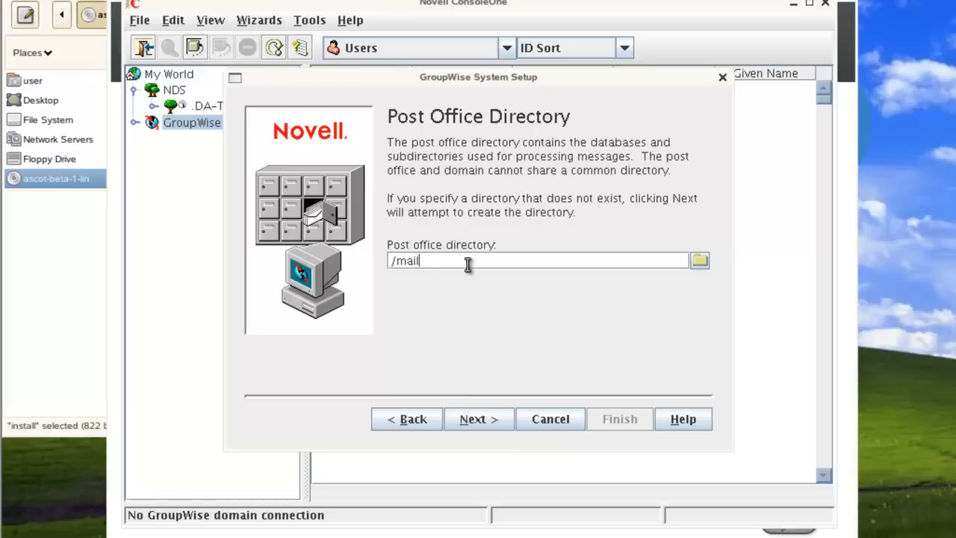
{"action": "type", "text": "/slcpo"}
{"action": "left_click", "coordinate": [475, 423]}
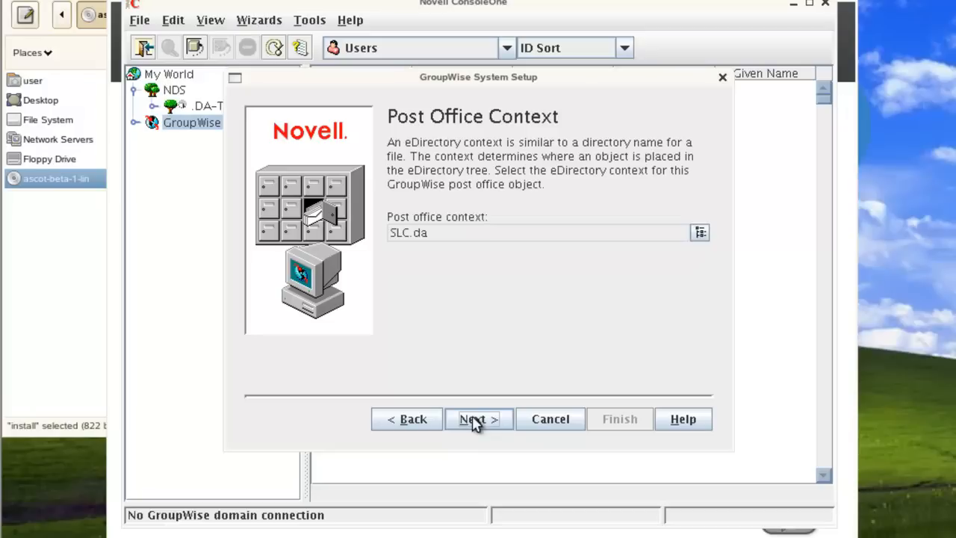
- Keep SLC.da context, English - US and Mountain Time for the post office
{"action": "left_click", "coordinate": [476, 423]}
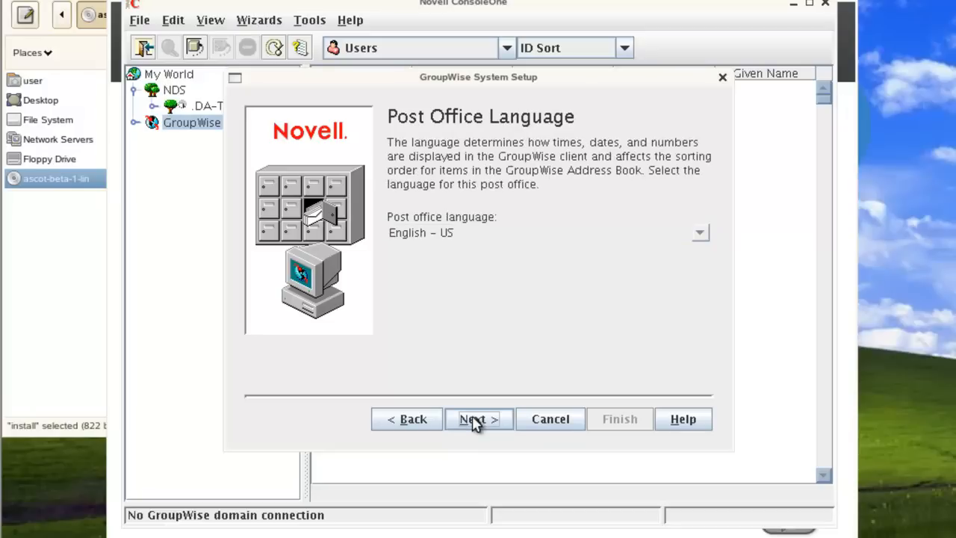
{"action": "left_click", "coordinate": [476, 422]}
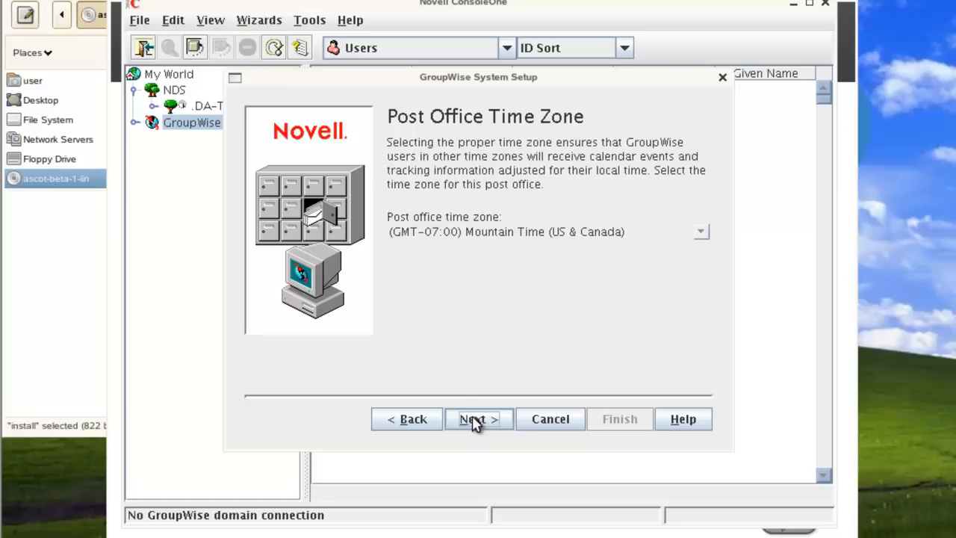
{"action": "left_click", "coordinate": [476, 422]}
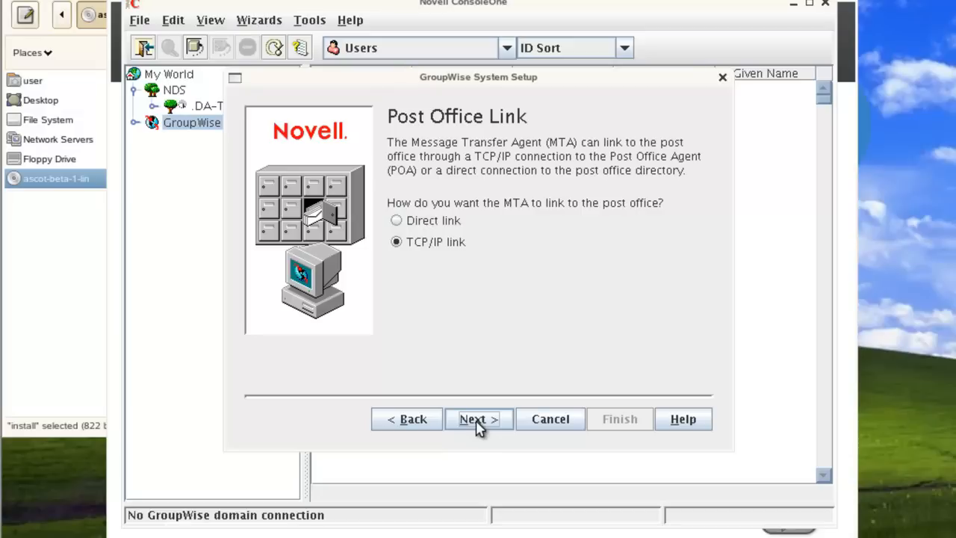
- Enter 172.17.6.23 as both the POA and the MTA network address
{"action": "left_click", "coordinate": [478, 419]}
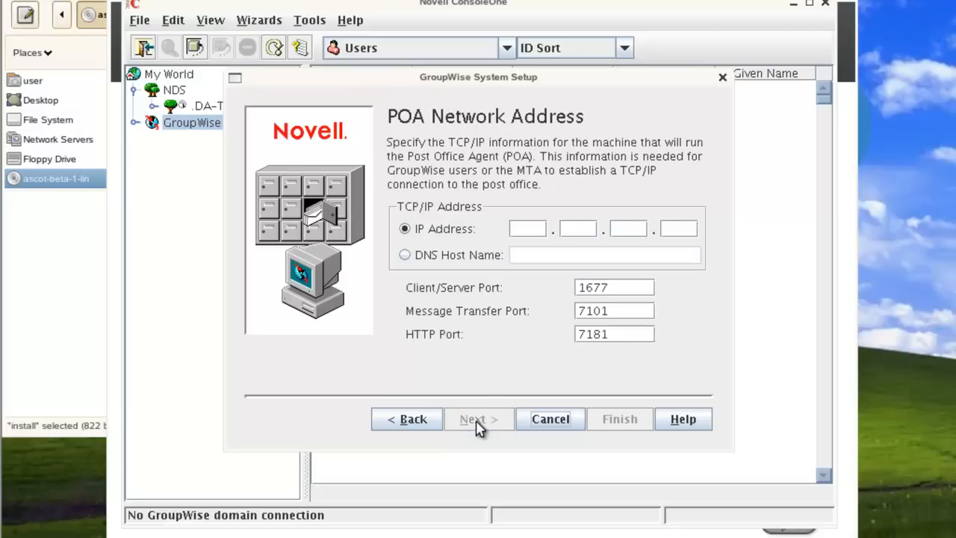
{"action": "left_click", "coordinate": [520, 230]}
{"action": "type", "text": "172.17.6.23"}
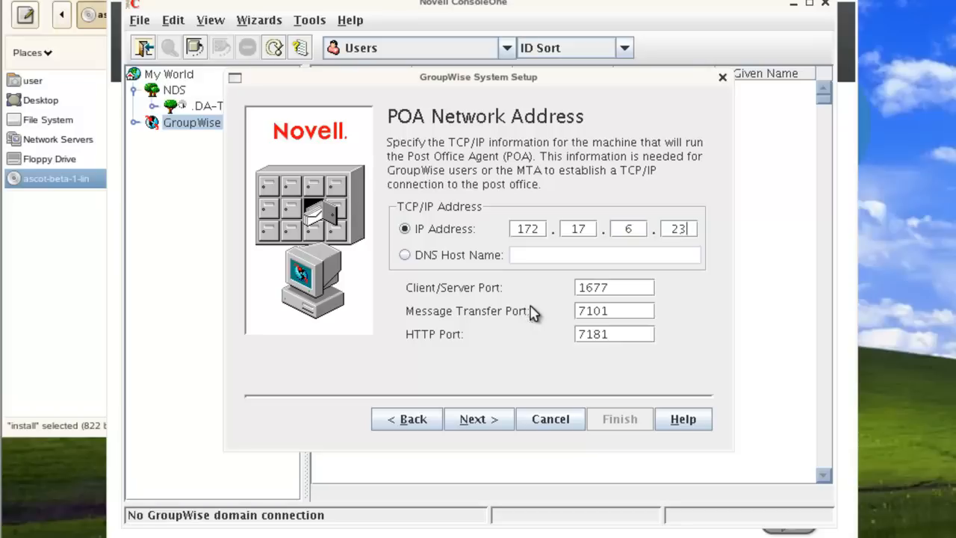
{"action": "left_click", "coordinate": [496, 420]}
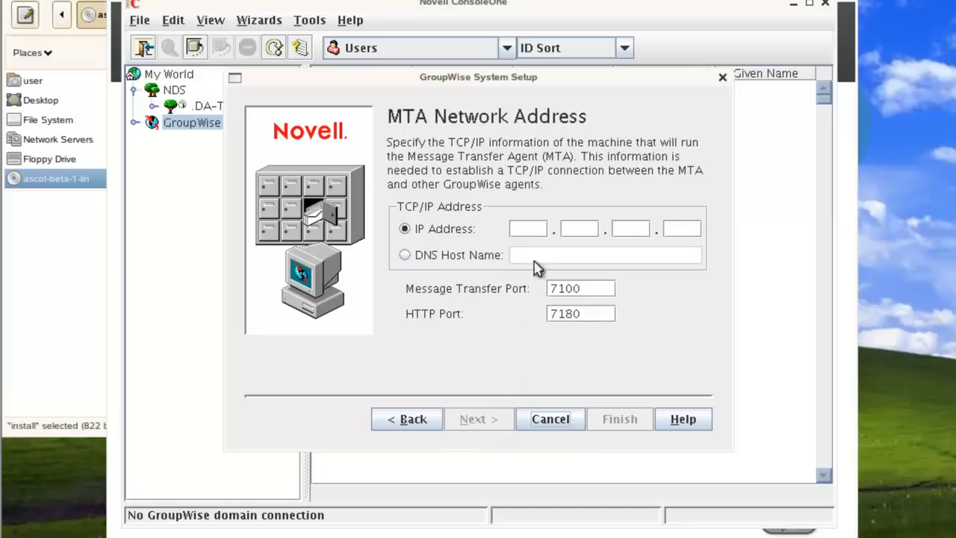
{"action": "left_click", "coordinate": [543, 224]}
{"action": "type", "text": "172.17.6.23"}
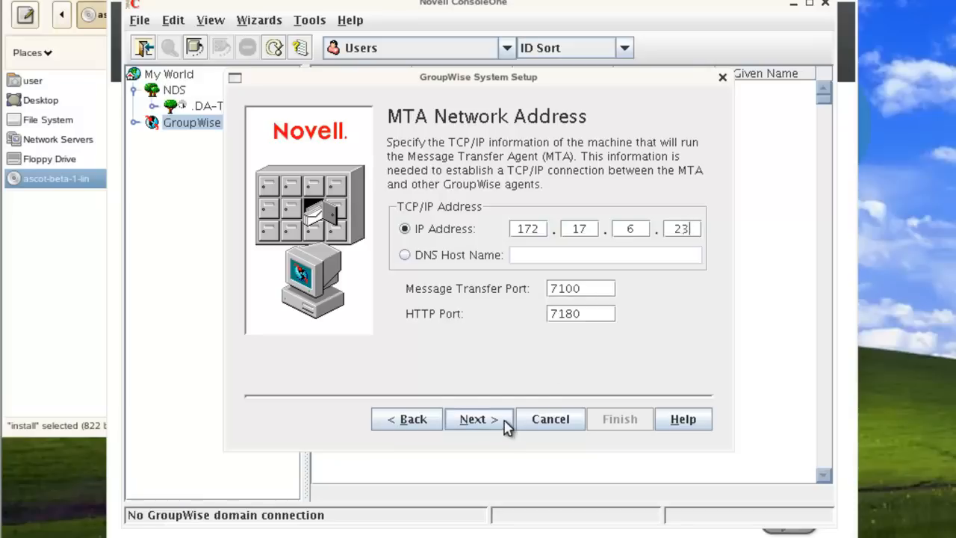
{"action": "left_click", "coordinate": [478, 419]}
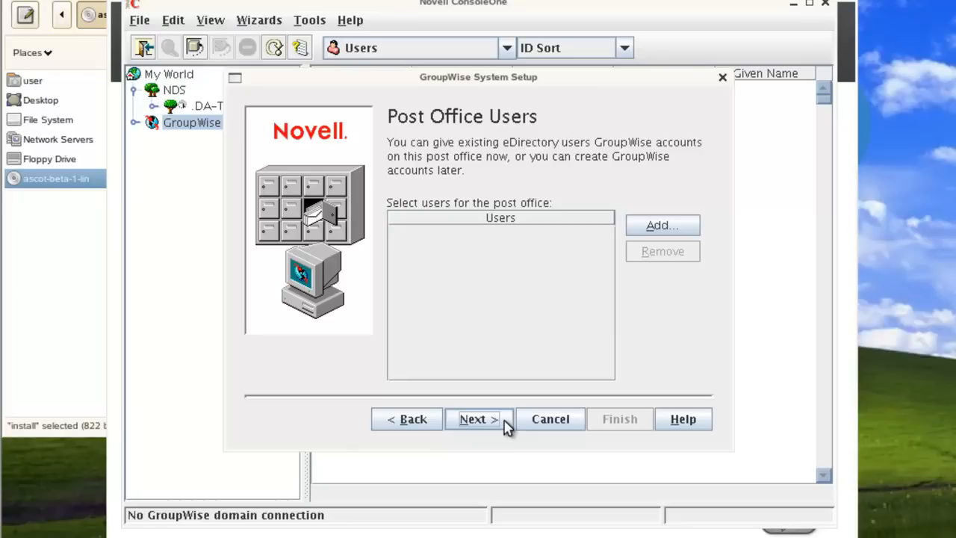
- Skip adding users, review the summary, and create the DAGW system with SLCDOM and SLCPO
{"action": "left_click", "coordinate": [506, 427]}
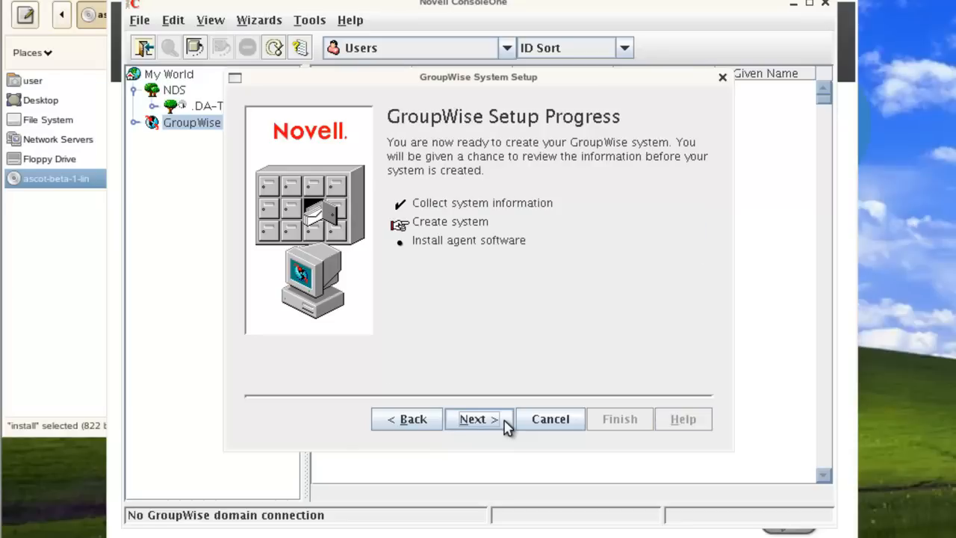
{"action": "left_click", "coordinate": [496, 425]}
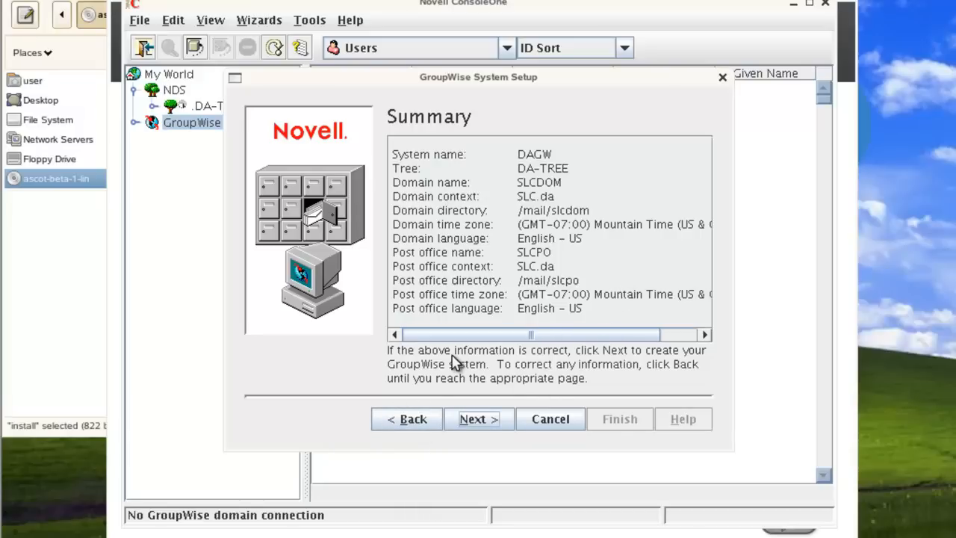
{"action": "left_click", "coordinate": [479, 419]}
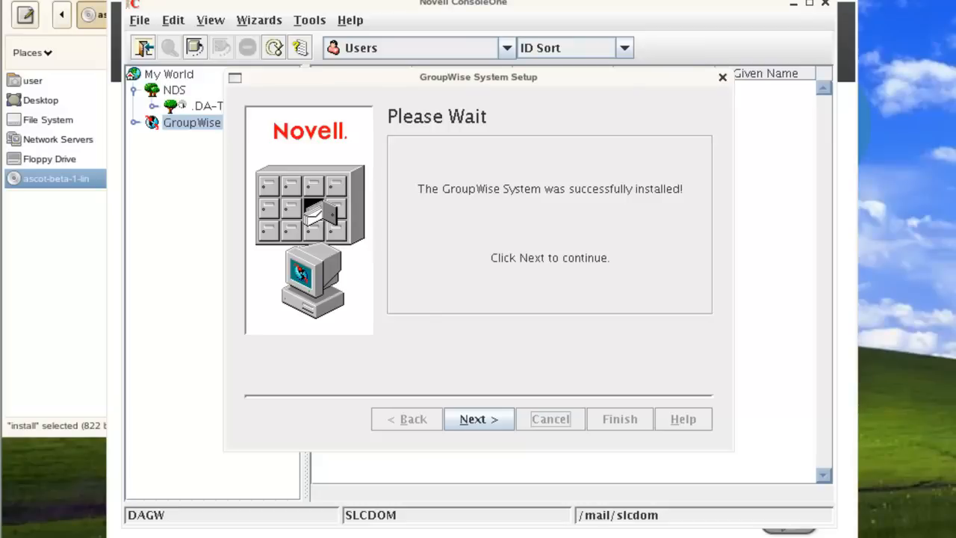
{"action": "left_click", "coordinate": [467, 421]}
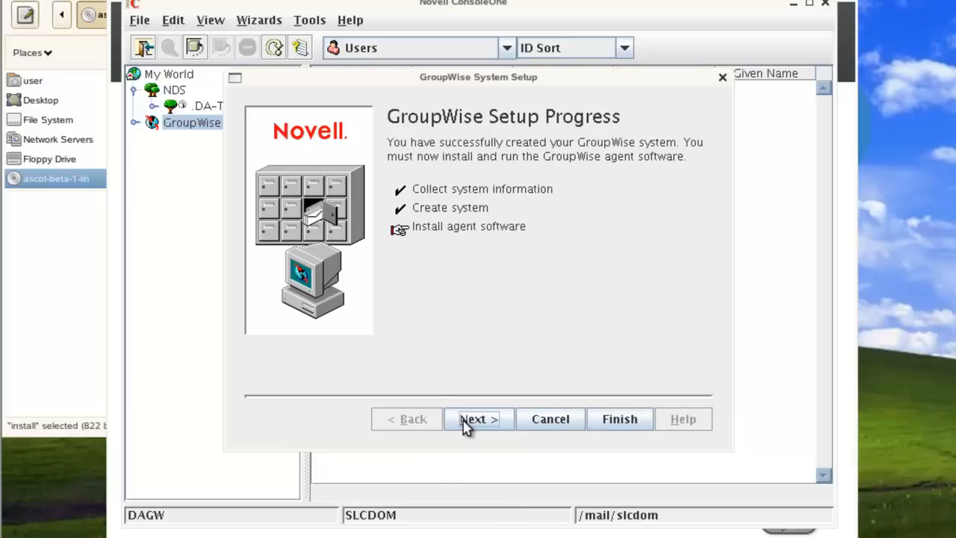
{"action": "left_click", "coordinate": [464, 420]}
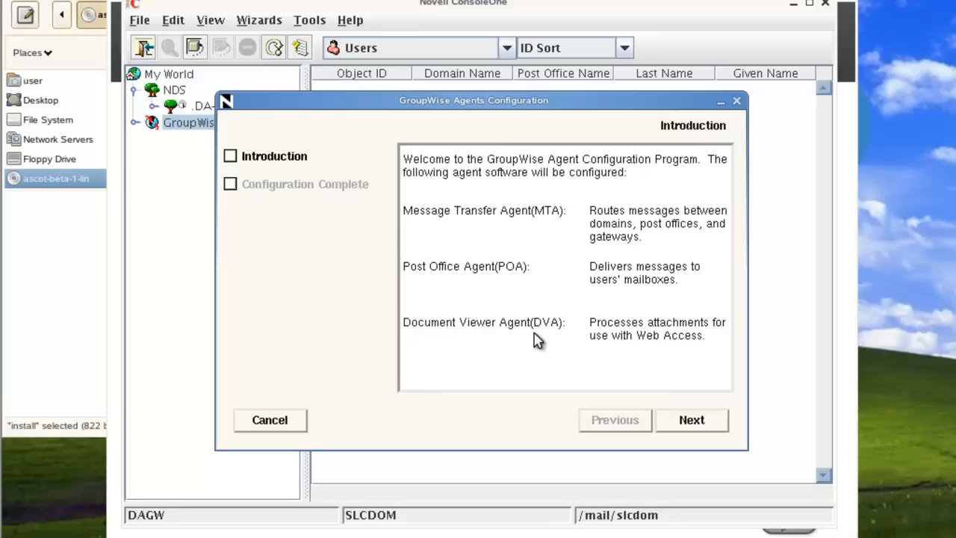
- Finish the agents configuration, answer the Document Viewer Agent prompt, and exit to ConsoleOne
{"action": "left_click", "coordinate": [694, 430]}
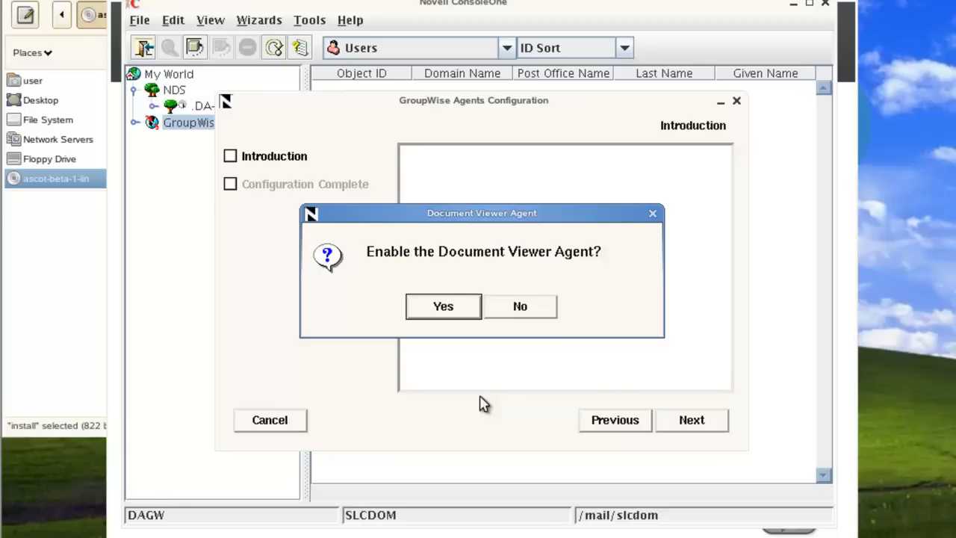
{"action": "left_click", "coordinate": [441, 307]}
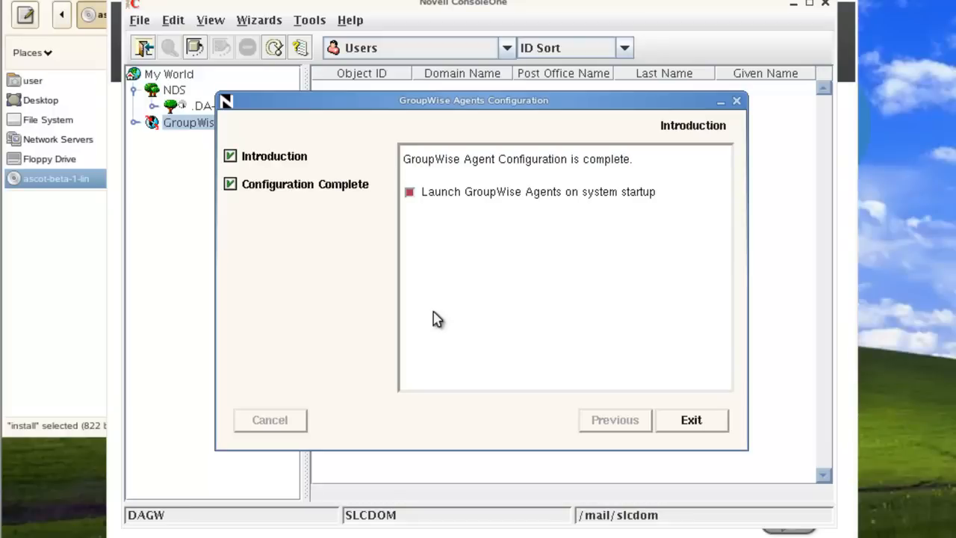
{"action": "left_click", "coordinate": [703, 423]}
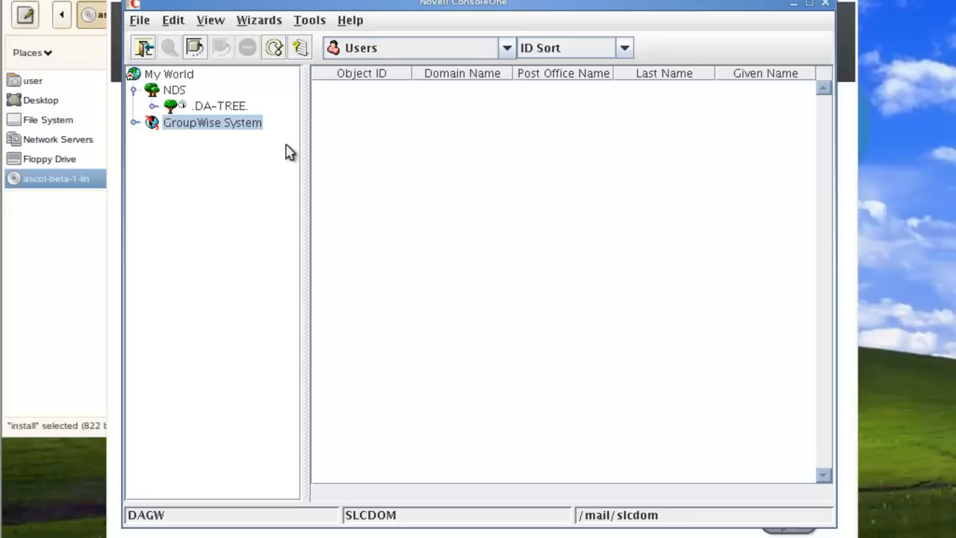
- Expand GroupWise System and SLCDOM in the tree and select the SLCPO post office
{"action": "left_click", "coordinate": [134, 123]}
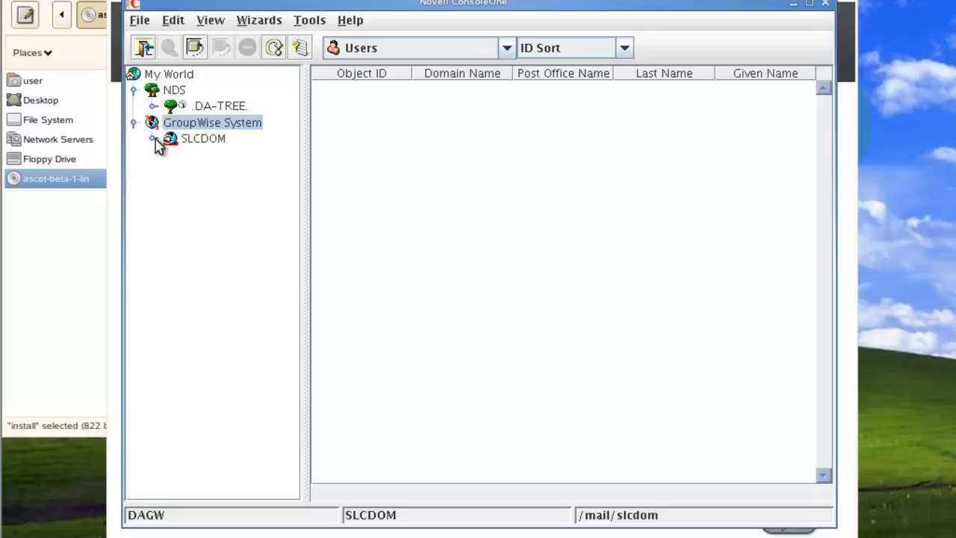
{"action": "left_click", "coordinate": [153, 139]}
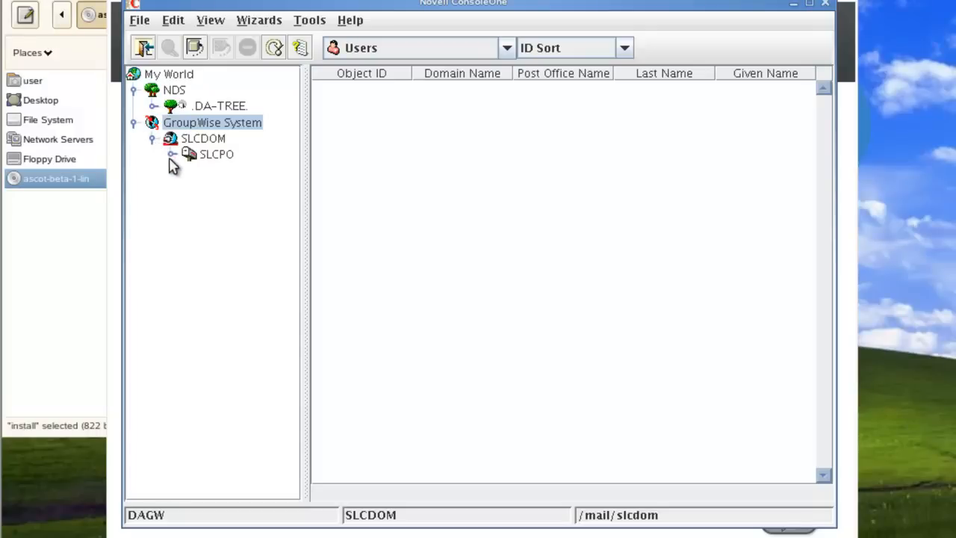
{"action": "left_click", "coordinate": [216, 140]}
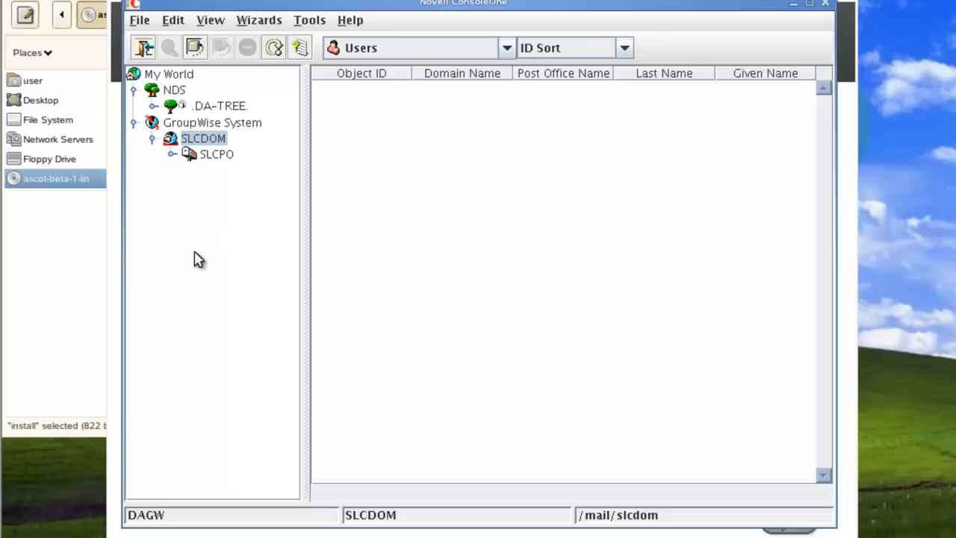
{"action": "left_click", "coordinate": [226, 160]}
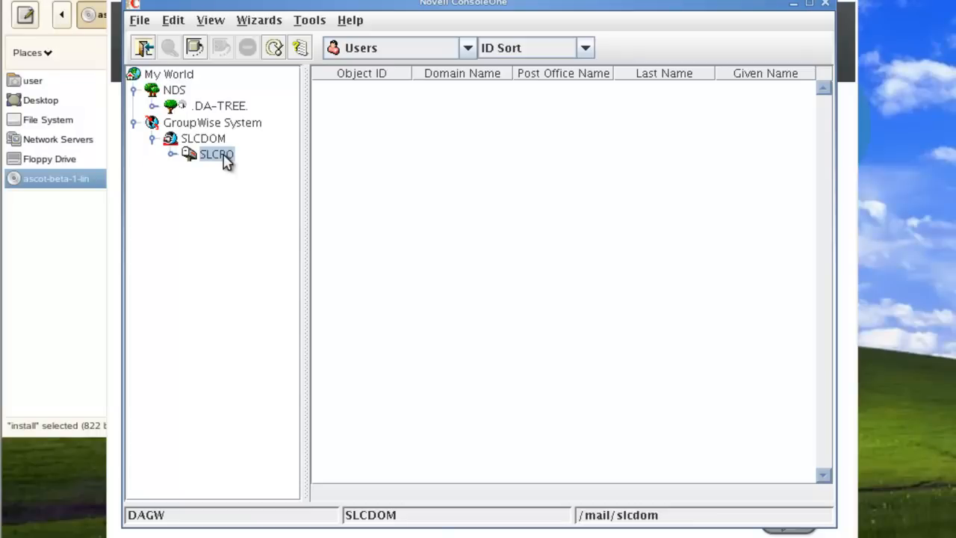
- Minimize ConsoleOne, the GroupWise installer and the file manager windows
{"action": "left_click", "coordinate": [793, 11]}
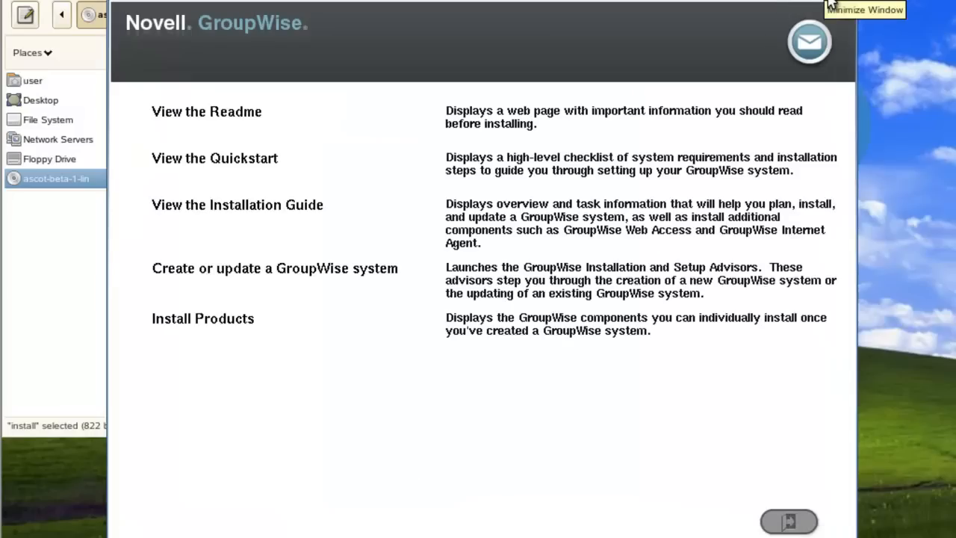
{"action": "left_click", "coordinate": [831, 6]}
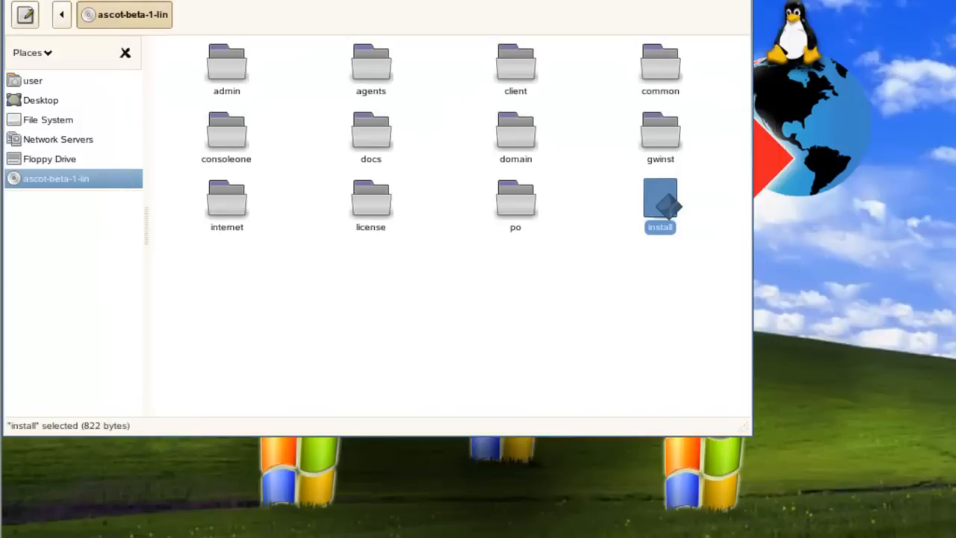
{"action": "left_click", "coordinate": [702, 1]}
- Open a terminal as root and check grpwise runlevels with chkconfig grpwise -l
{"action": "right_click", "coordinate": [265, 283]}
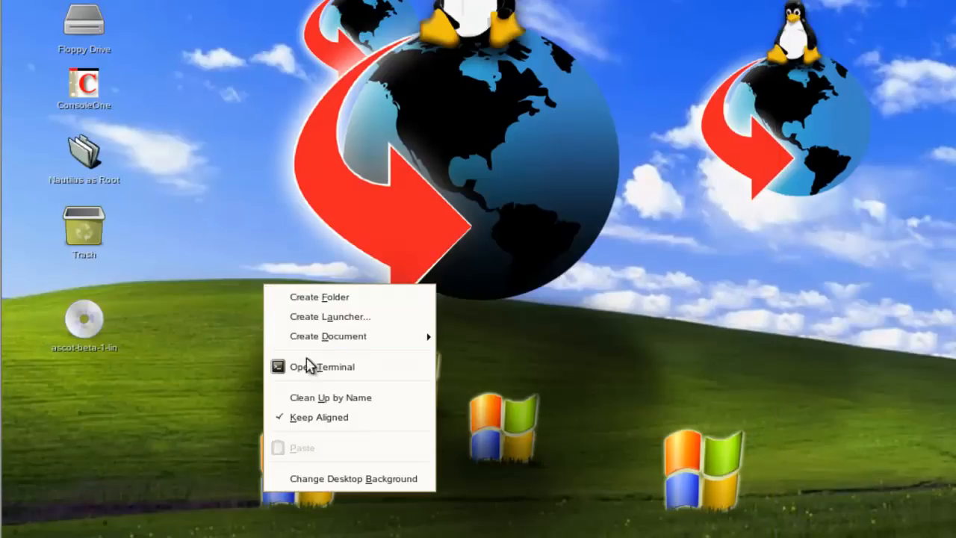
{"action": "left_click", "coordinate": [310, 366]}
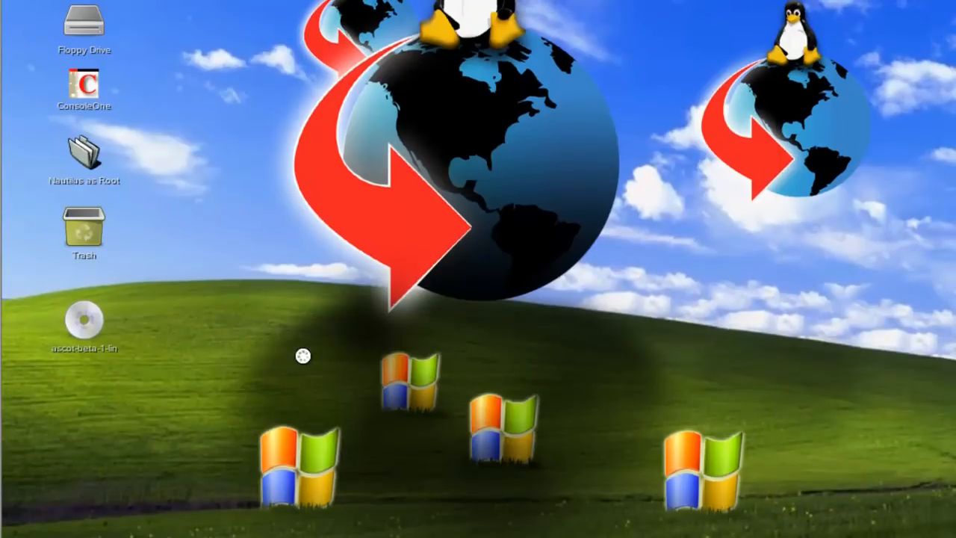
{"action": "type", "text": "su"}
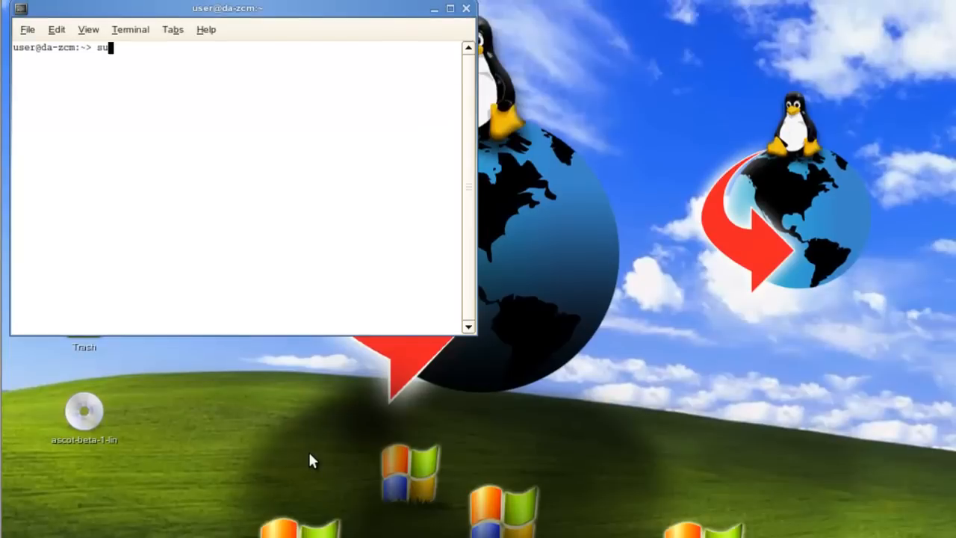
{"action": "type", "text": " -"}
{"action": "key", "text": "Return"}
{"action": "key", "text": "Return"}
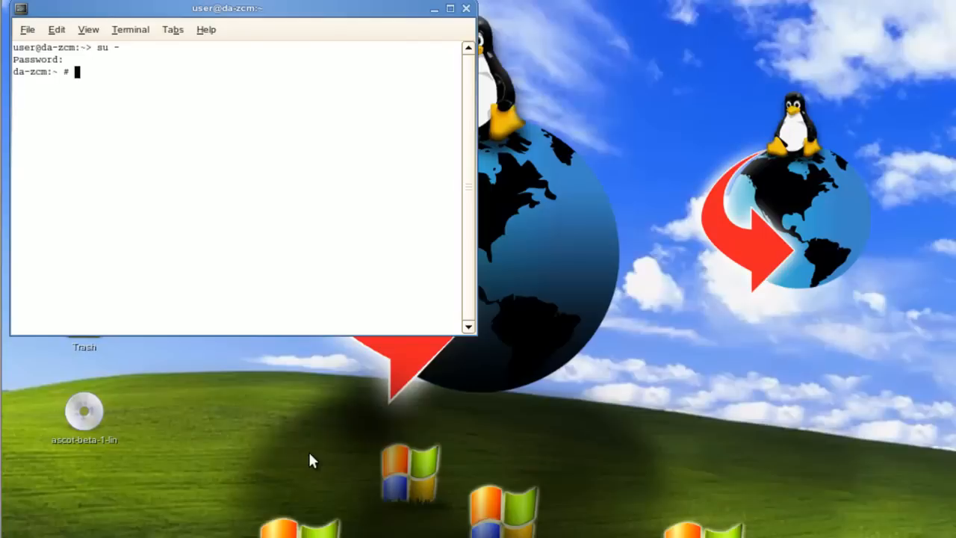
{"action": "type", "text": "chkconfig grpwise"}
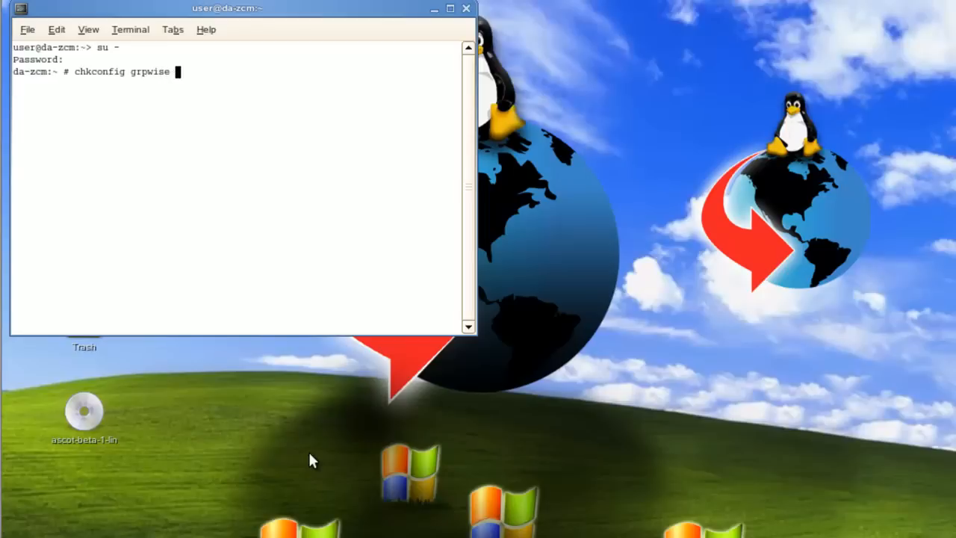
{"action": "type", "text": " -l"}
{"action": "key", "text": "Return"}
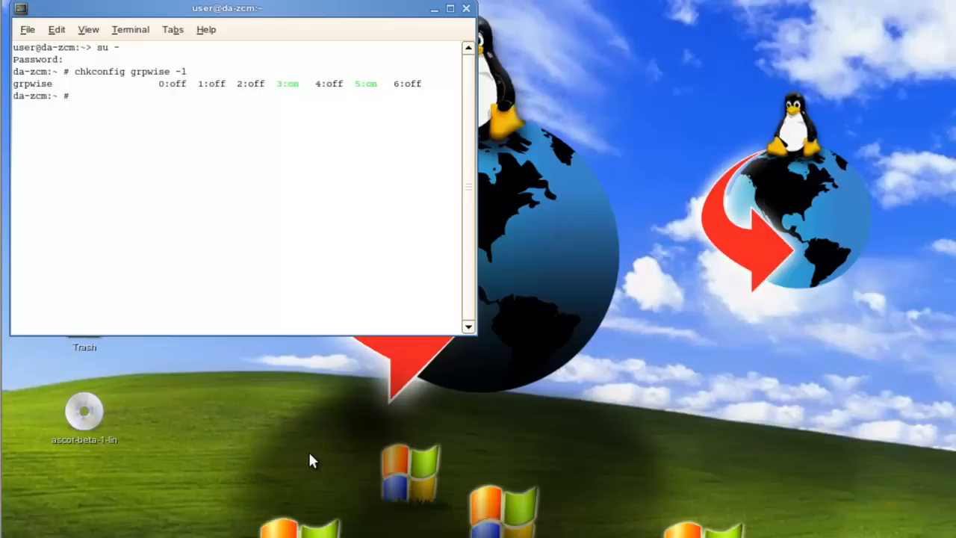
- From /opt/novell/groupwise/agents/bin, run ./gwmta --show @../share/slcdom.mta & in the background
{"action": "type", "text": "cd /opt/novell/"}
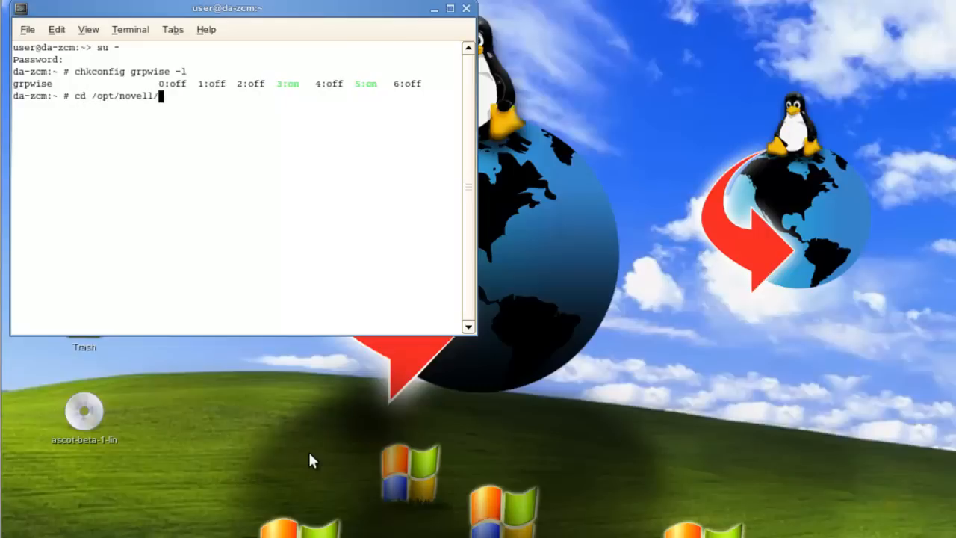
{"action": "type", "text": "groupwise/agents/bin/"}
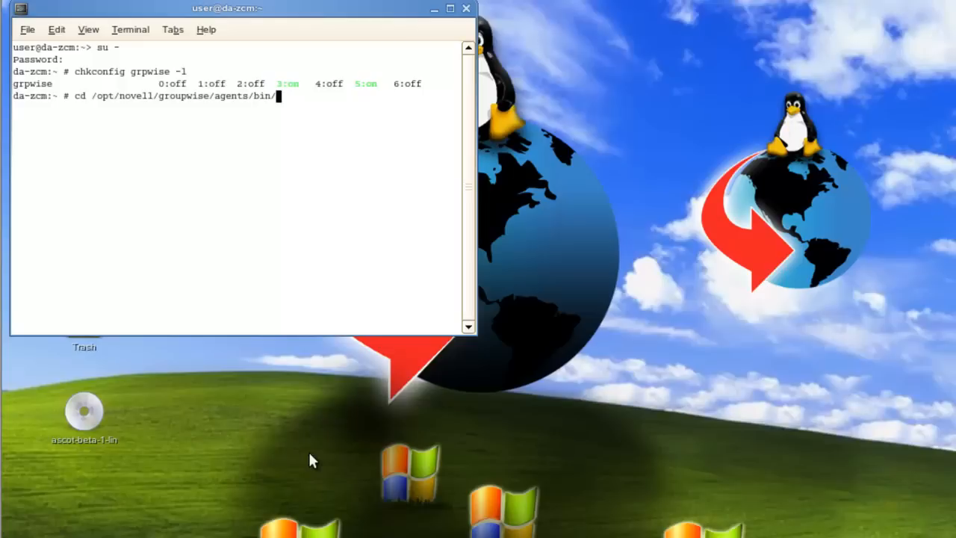
{"action": "key", "text": "Return"}
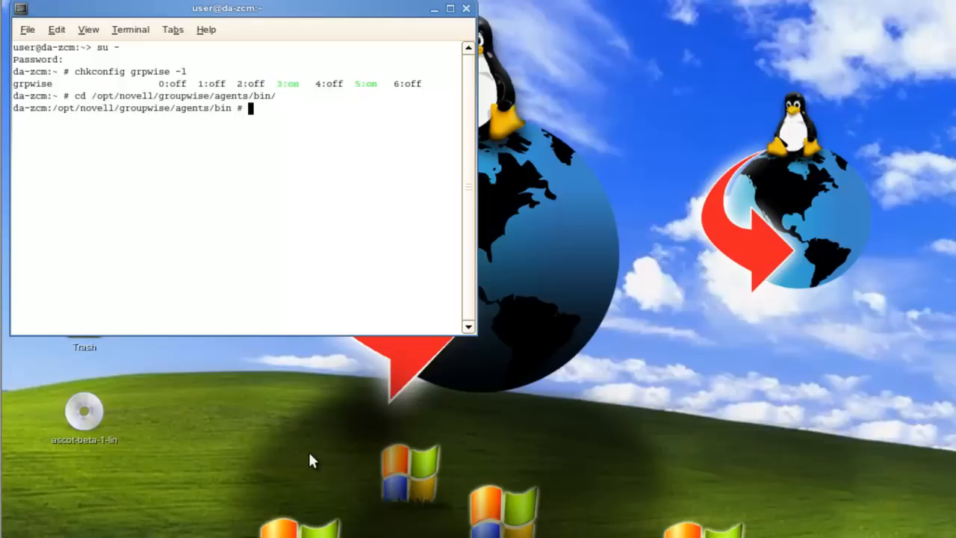
{"action": "type", "text": "ls"}
{"action": "key", "text": "Return"}
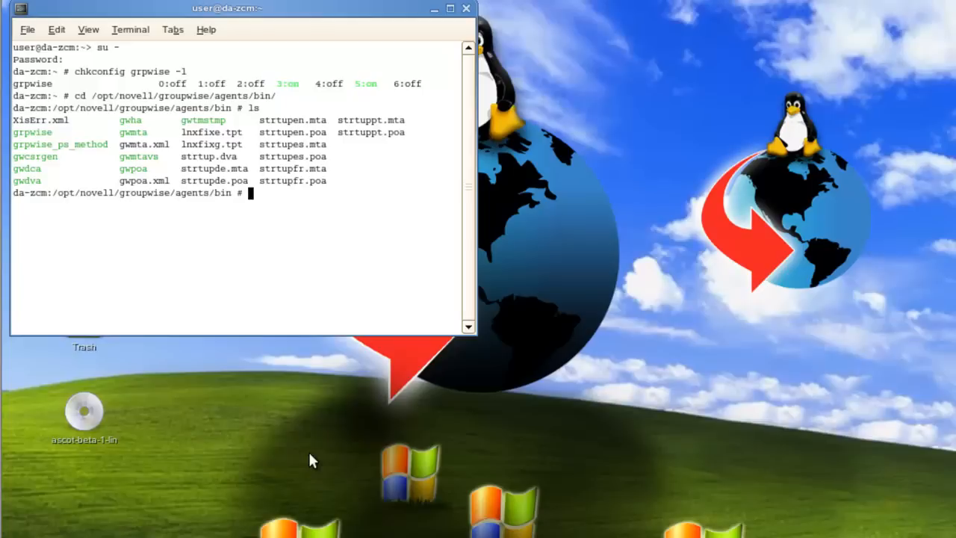
{"action": "type", "text": "./gwmta --show @"}
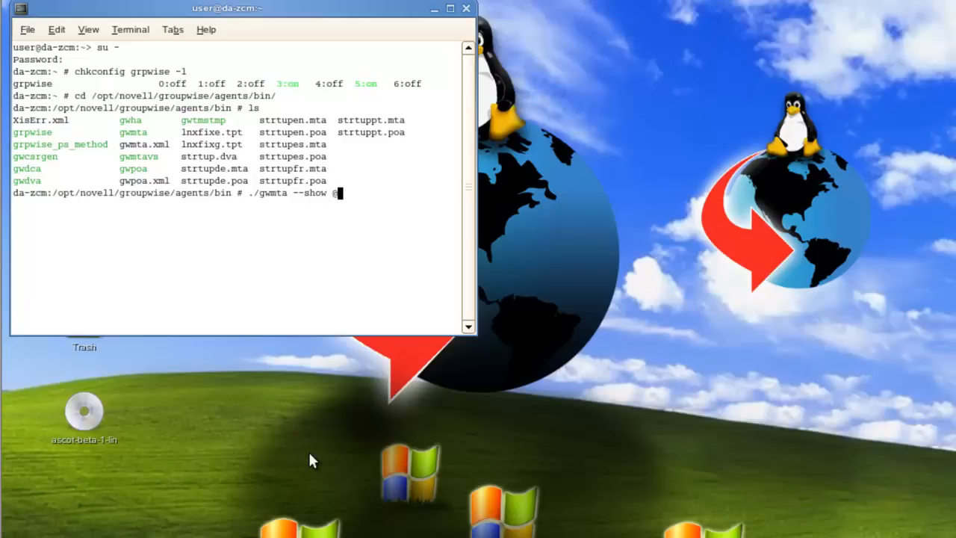
{"action": "type", "text": "../share/"}
{"action": "type", "text": "slcdom.m"}
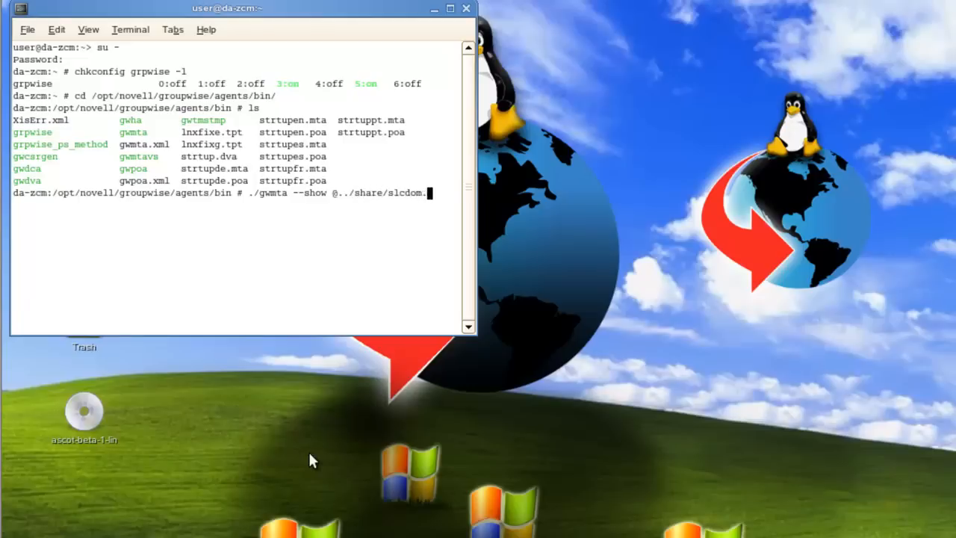
{"action": "type", "text": "ta"}
{"action": "type", "text": "&"}
{"action": "key", "text": "Return"}
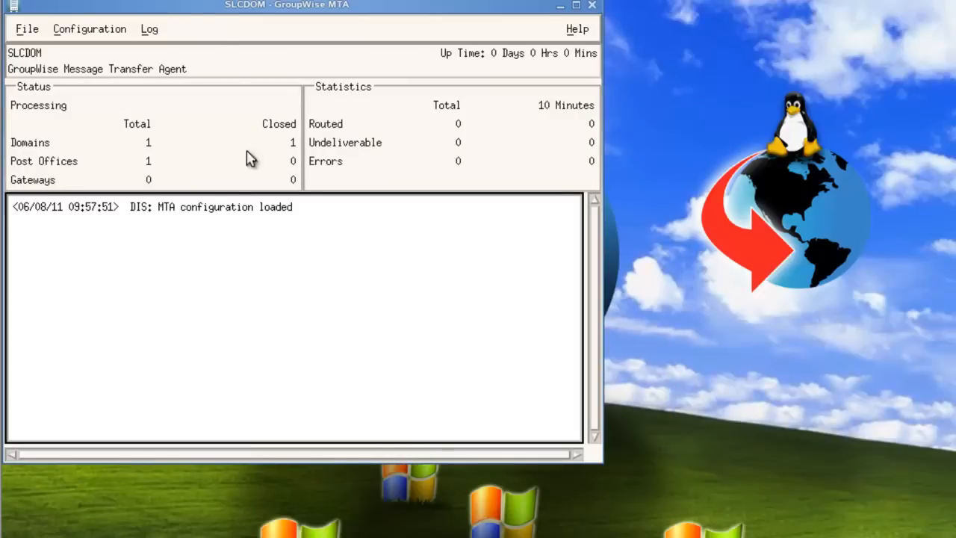
- Run ./gwpoa --show @../share/slcpo.poa & in the terminal, fixing the missing slash in the path
{"action": "left_click_drag", "start_coordinate": [194, 9], "coordinate": [544, 167]}
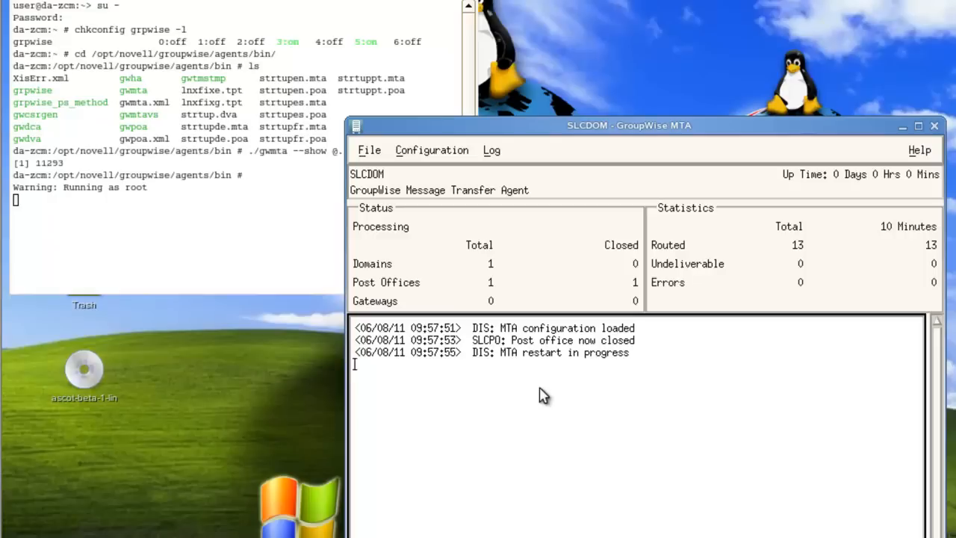
{"action": "left_click", "coordinate": [228, 232]}
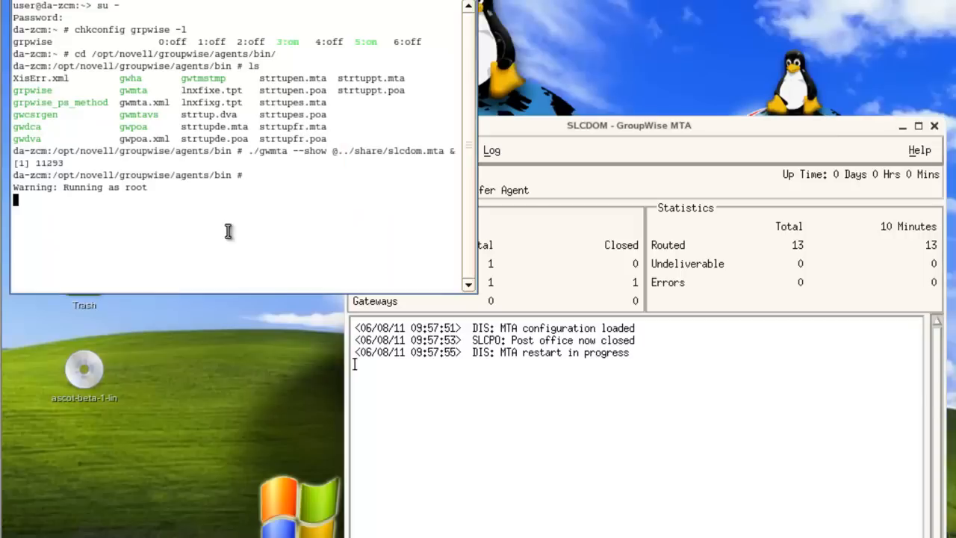
{"action": "key", "text": "Return"}
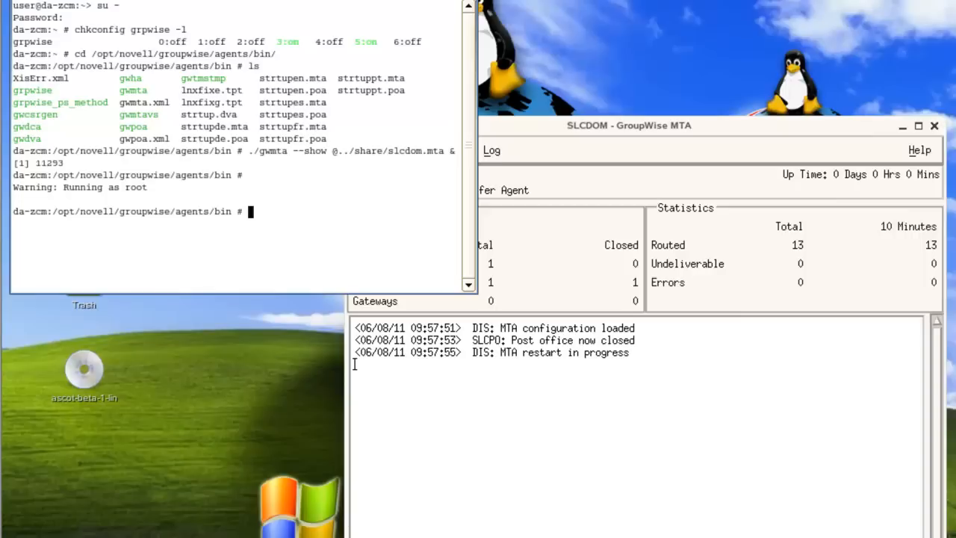
{"action": "type", "text": "./gwpoa --show @."}
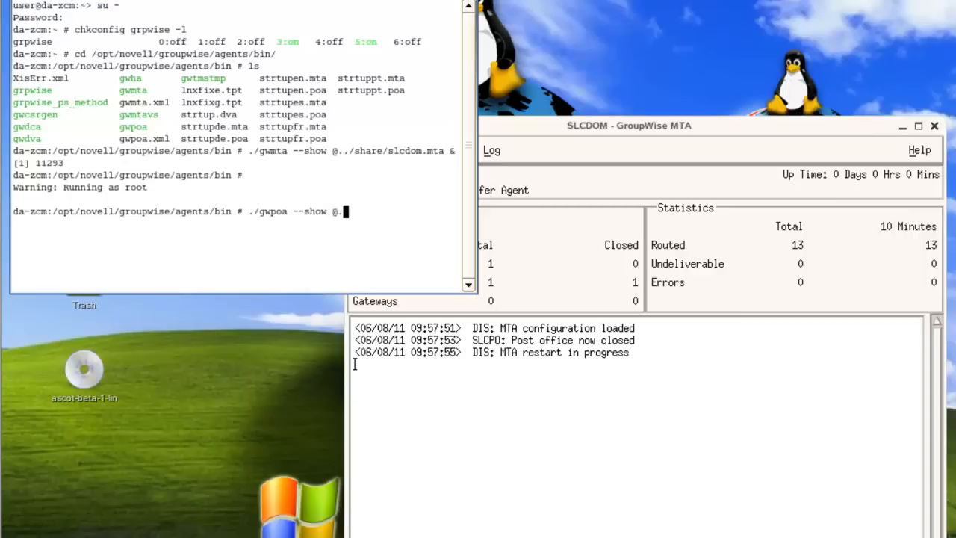
{"action": "type", "text": "./shareslcpo.p"}
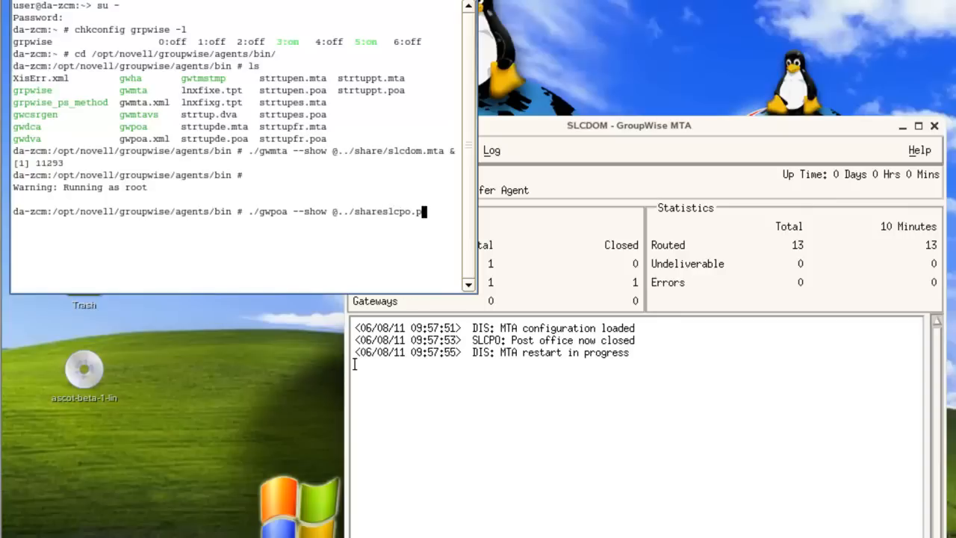
{"action": "type", "text": "oa &"}
{"action": "key", "text": "Left"}
{"action": "key", "text": "Left"}
{"action": "key", "text": "Left"}
{"action": "key", "text": "Left"}
{"action": "key", "text": "Left"}
{"action": "key", "text": "Left"}
{"action": "key", "text": "Left"}
{"action": "key", "text": "Left"}
{"action": "key", "text": "Left"}
{"action": "key", "text": "Left"}
{"action": "key", "text": "Left"}
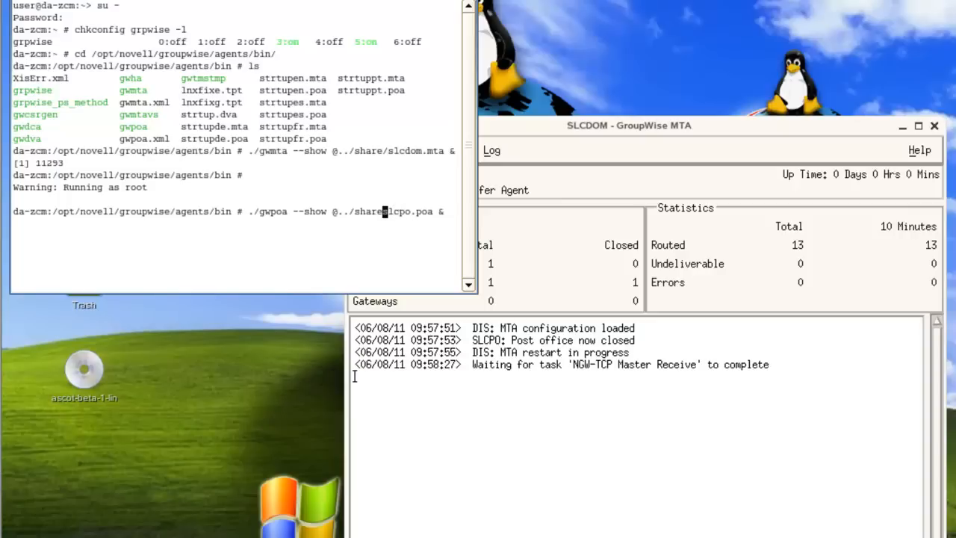
{"action": "type", "text": "/"}
{"action": "key", "text": "Right"}
{"action": "key", "text": "Right"}
{"action": "key", "text": "Right"}
{"action": "key", "text": "Right"}
{"action": "key", "text": "Right"}
{"action": "key", "text": "Right"}
{"action": "key", "text": "Right"}
{"action": "key", "text": "Right"}
{"action": "key", "text": "Right"}
{"action": "key", "text": "Right"}
{"action": "key", "text": "Right"}
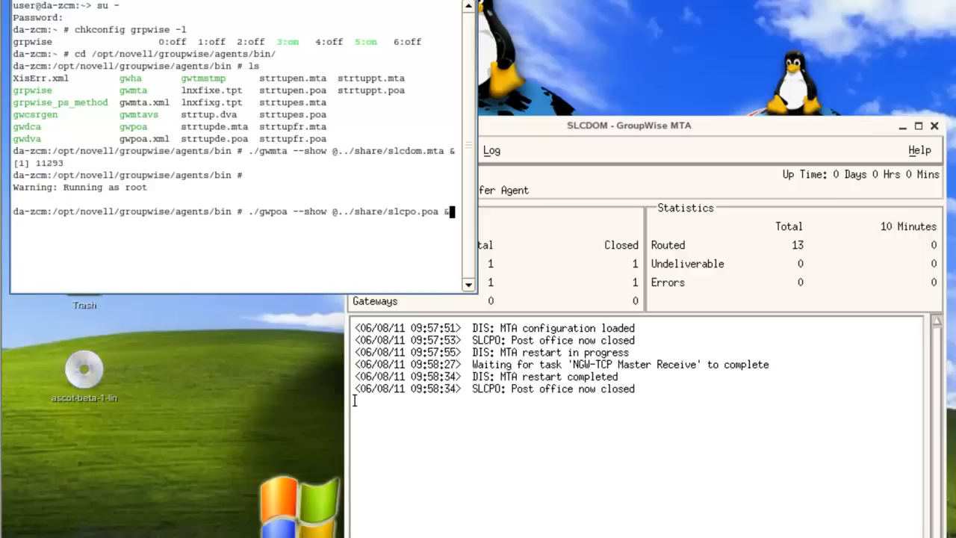
{"action": "key", "text": "Return"}
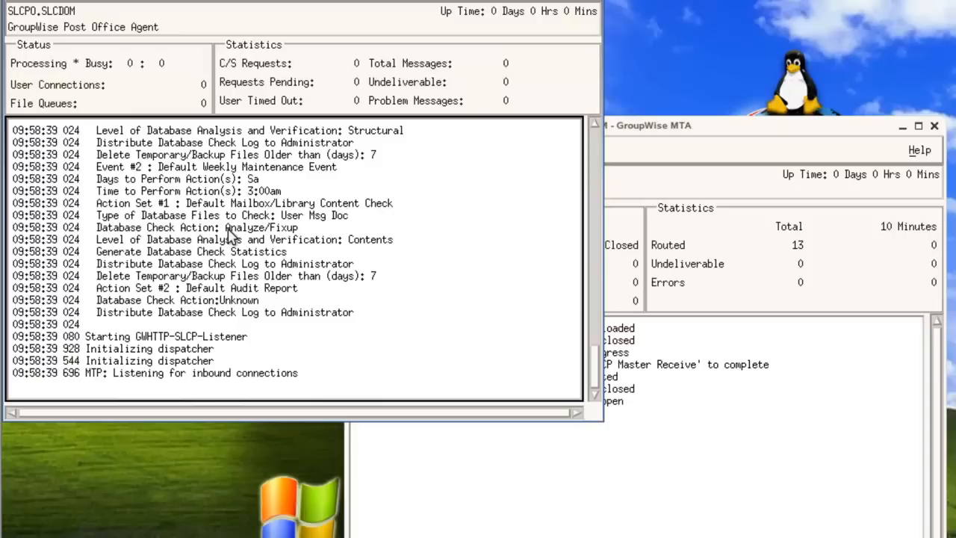
- Bring the MTA console forward, then switch back to ConsoleOne
{"action": "left_click", "coordinate": [718, 444]}
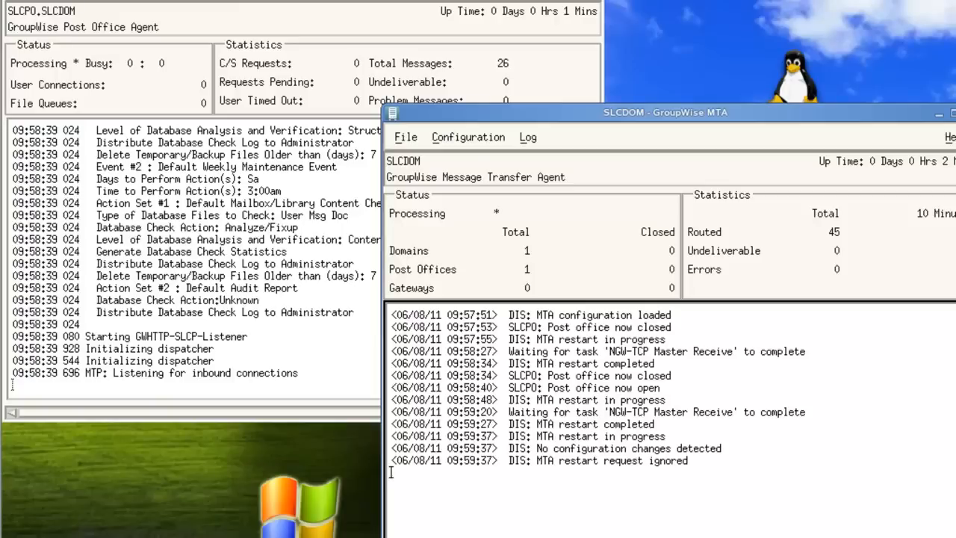
{"action": "key", "text": "alt+Tab"}
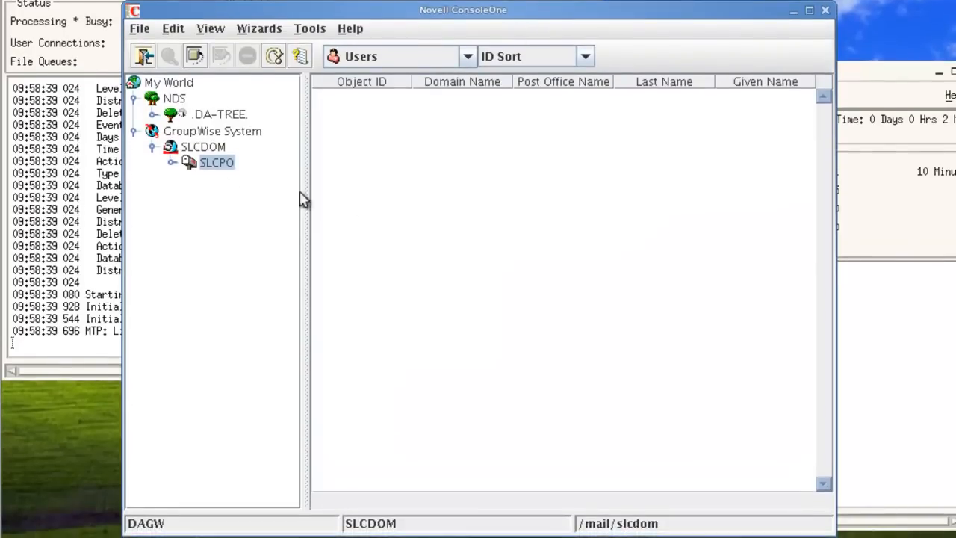
- List SLCDOM's Message Transfer Agents and open the MTA's properties
{"action": "left_click", "coordinate": [207, 146]}
{"action": "left_click", "coordinate": [402, 58]}
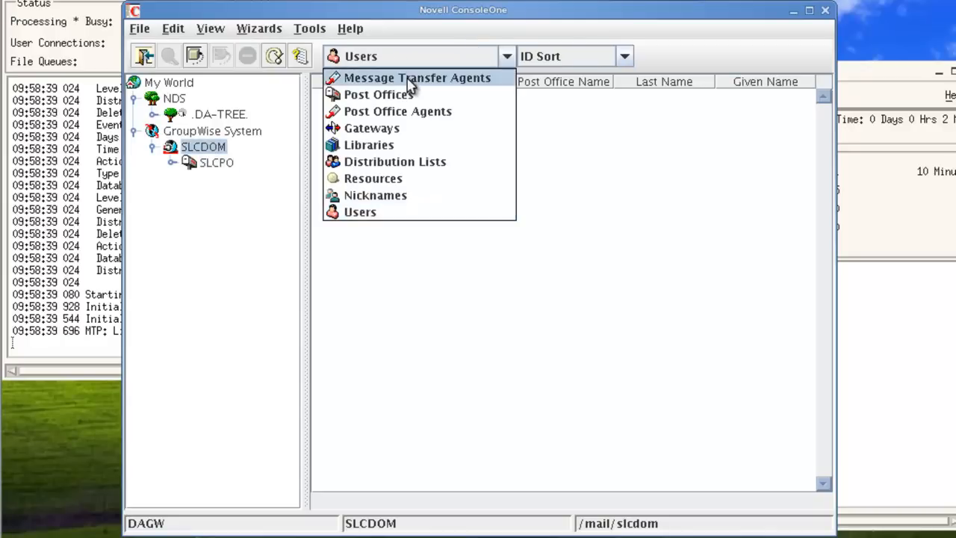
{"action": "left_click", "coordinate": [410, 79]}
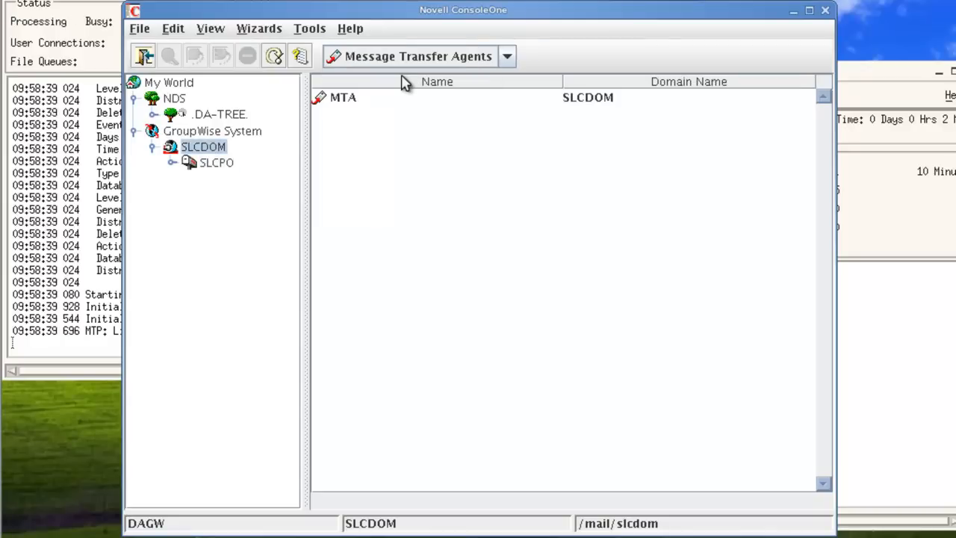
{"action": "double_click", "coordinate": [346, 99]}
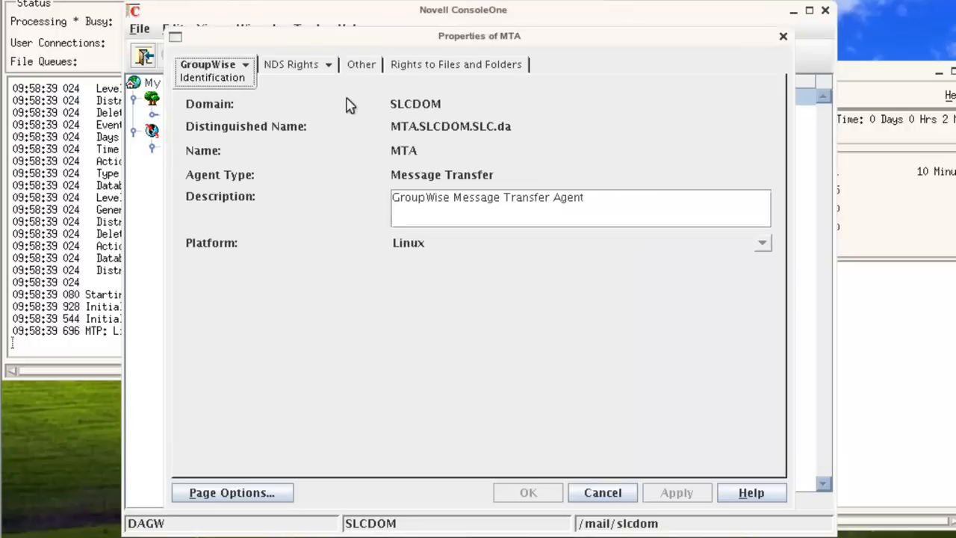
- Set the MTA's HTTP monitor user name to gwagent and assign its password
{"action": "left_click", "coordinate": [246, 64]}
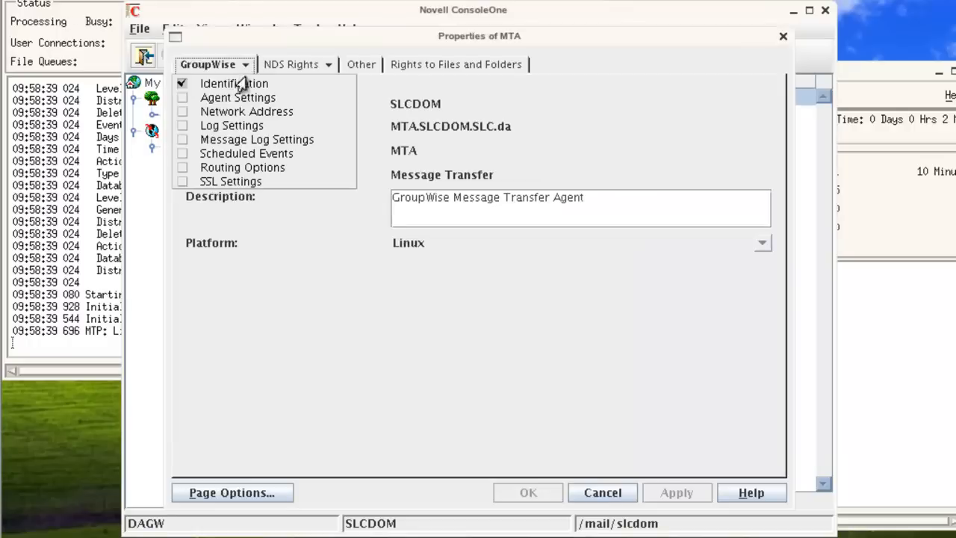
{"action": "left_click", "coordinate": [238, 97]}
{"action": "left_click", "coordinate": [423, 289]}
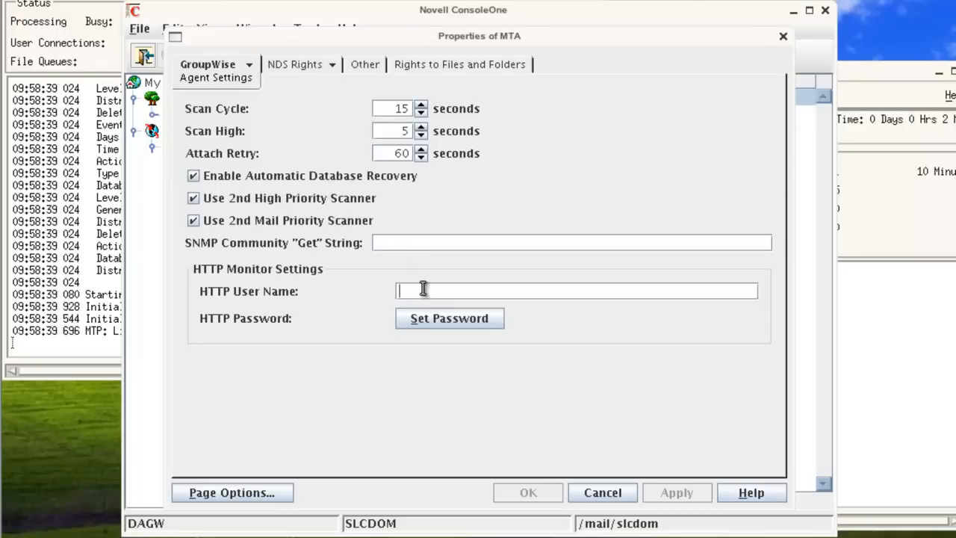
{"action": "type", "text": "gwa"}
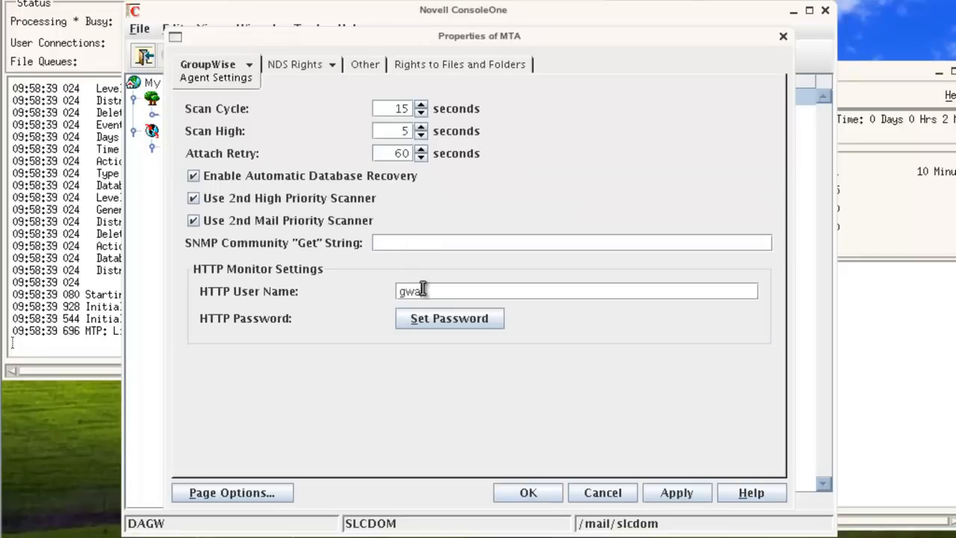
{"action": "type", "text": "gent"}
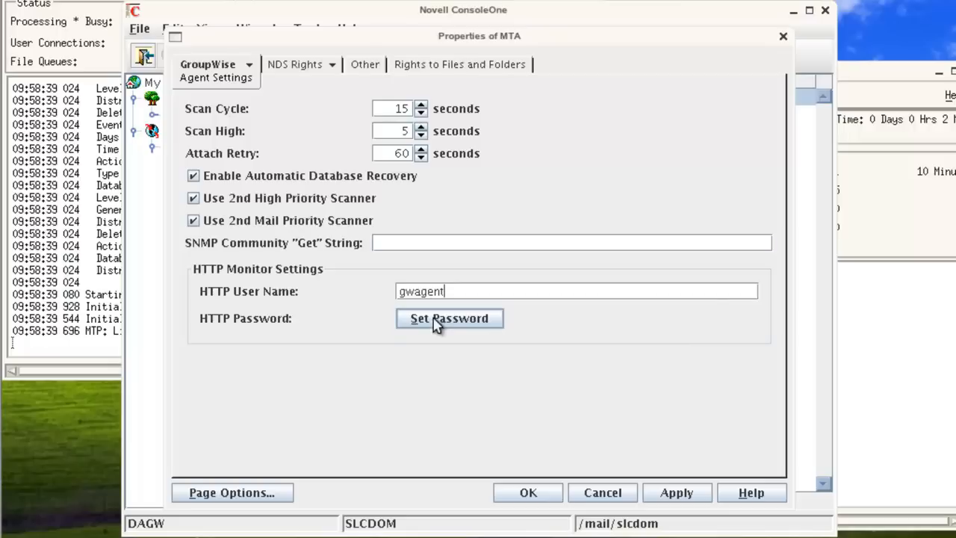
{"action": "left_click", "coordinate": [436, 321]}
{"action": "type", "text": "**********"}
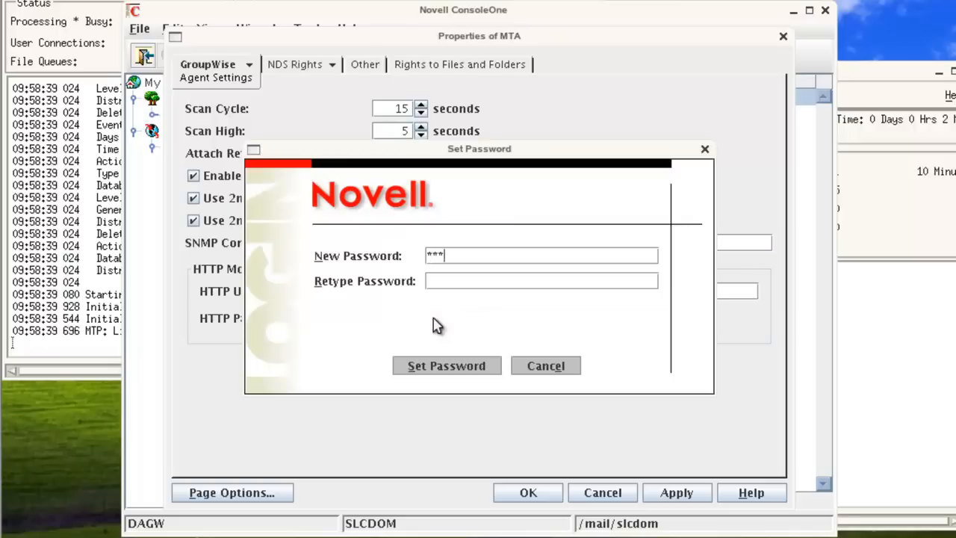
{"action": "left_click", "coordinate": [440, 280]}
{"action": "type", "text": "**********"}
{"action": "left_click", "coordinate": [451, 367]}
- Set the MTA's logging level to Verbose
{"action": "left_click", "coordinate": [249, 65]}
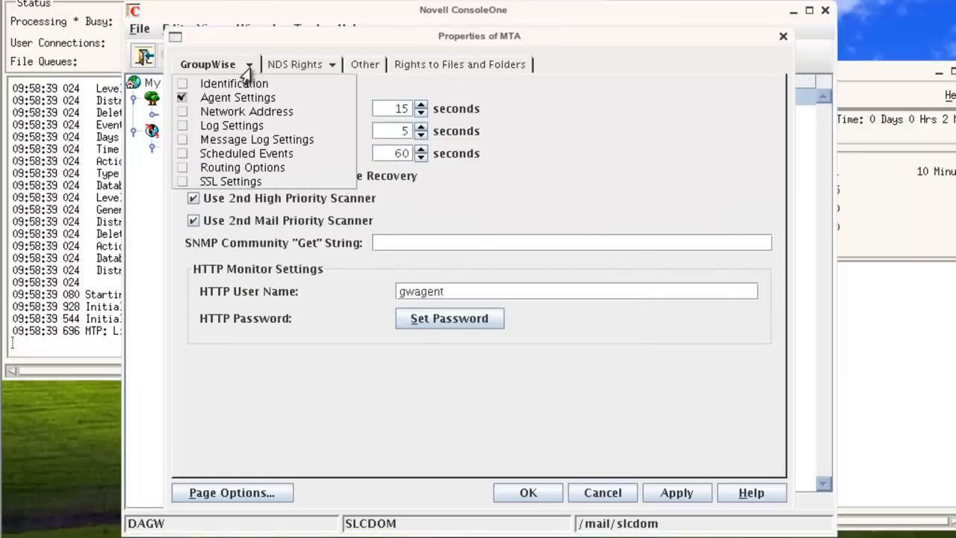
{"action": "left_click", "coordinate": [239, 125]}
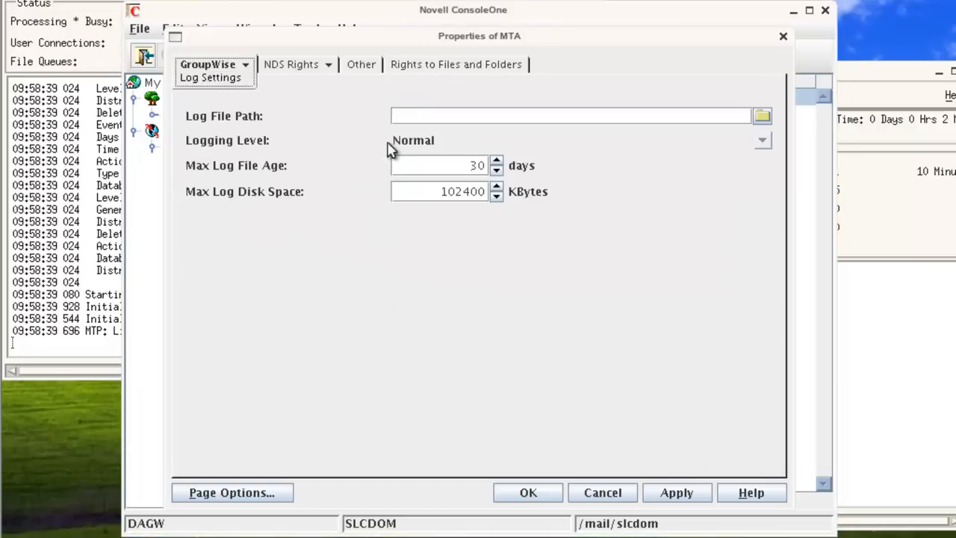
{"action": "left_click", "coordinate": [409, 143]}
{"action": "left_click", "coordinate": [416, 190]}
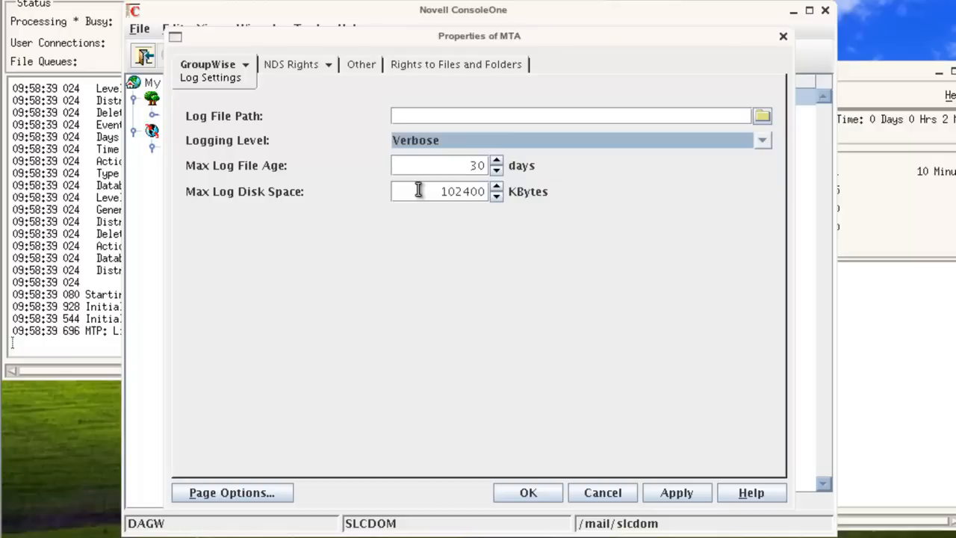
- Set MTA message logging to Full, enable all four status-report options, and apply
{"action": "left_click", "coordinate": [242, 67]}
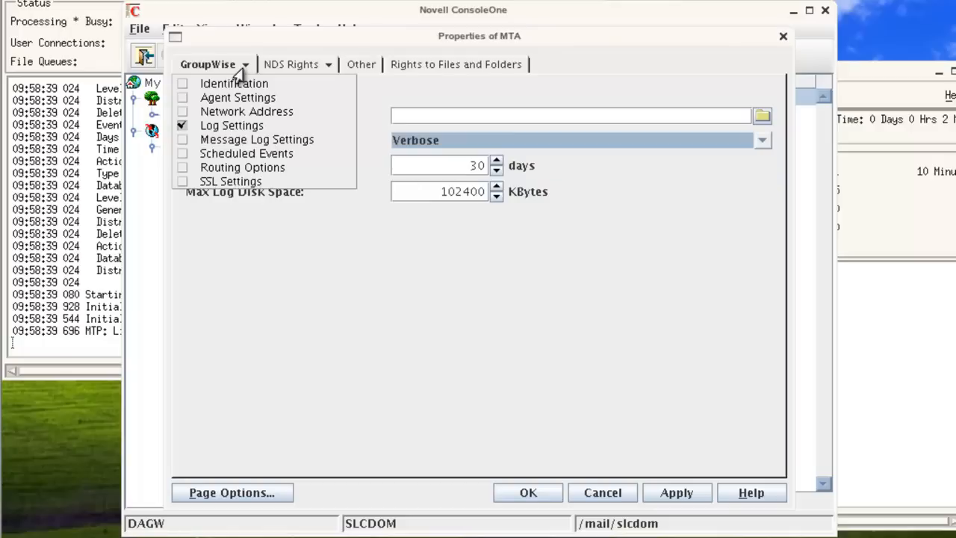
{"action": "left_click", "coordinate": [273, 140]}
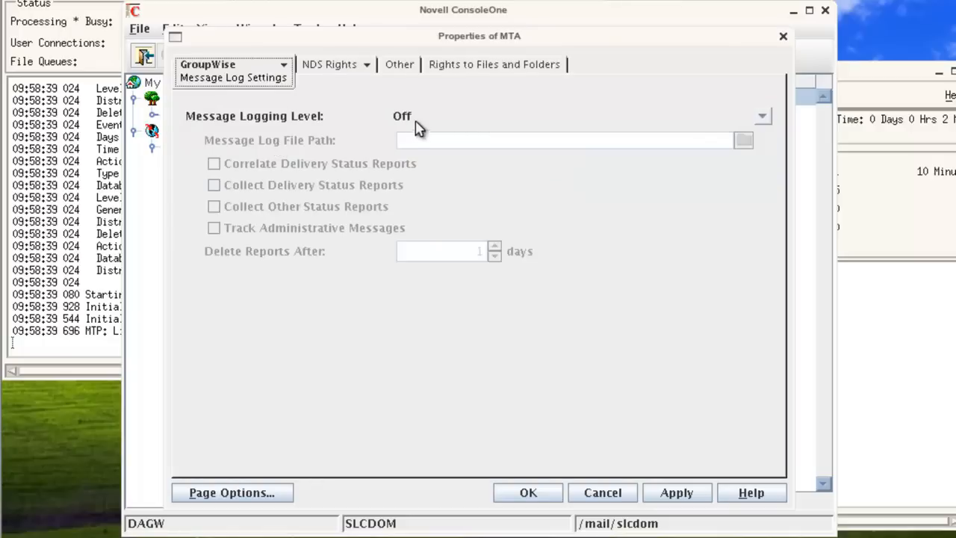
{"action": "left_click", "coordinate": [439, 124]}
{"action": "left_click", "coordinate": [433, 166]}
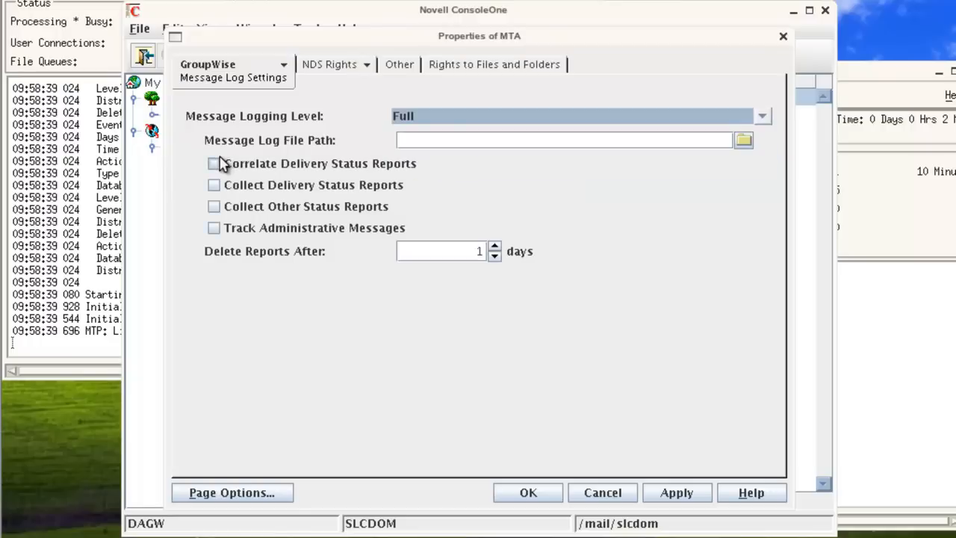
{"action": "left_click", "coordinate": [219, 164]}
{"action": "left_click", "coordinate": [221, 185]}
{"action": "left_click", "coordinate": [219, 207]}
{"action": "left_click", "coordinate": [220, 228]}
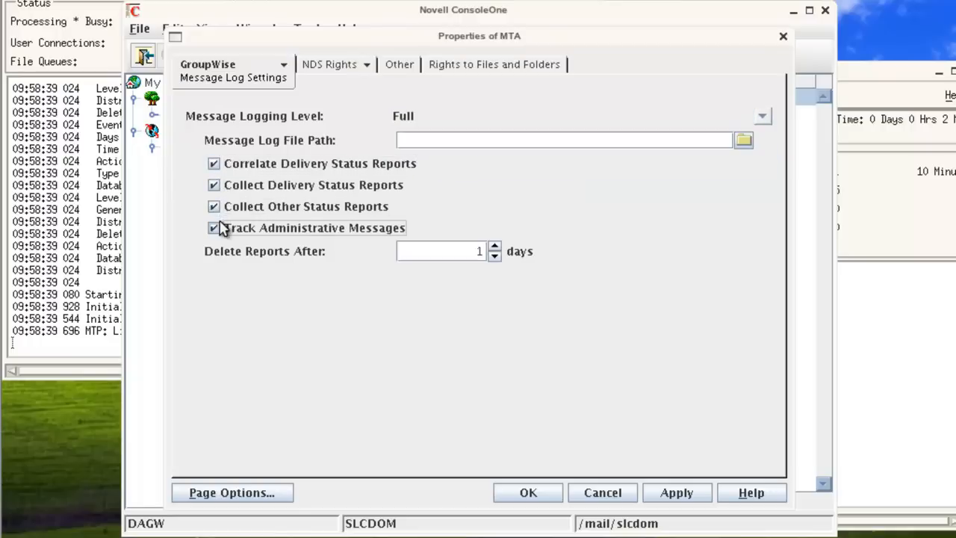
{"action": "left_click", "coordinate": [691, 499]}
{"action": "left_click", "coordinate": [545, 497]}
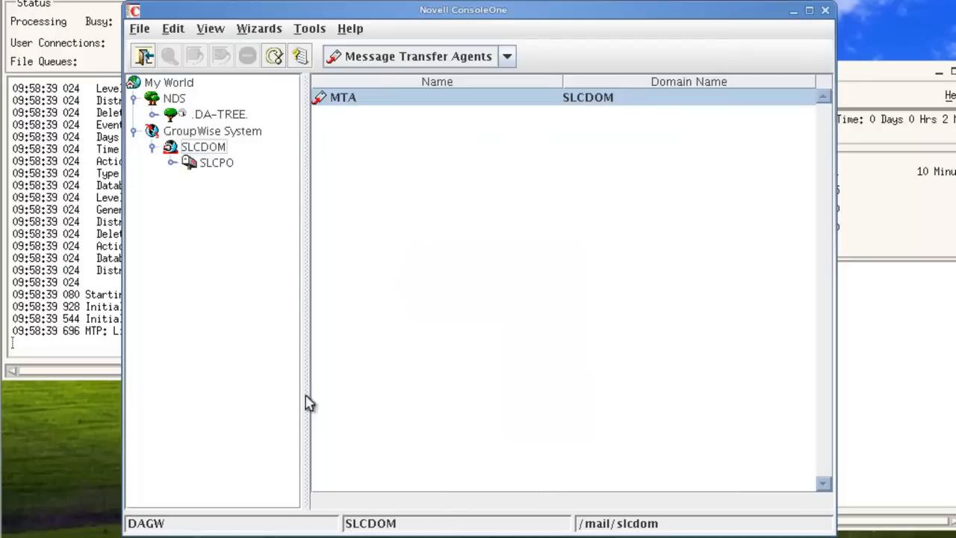
- List the post office agents and open the POA's Agent Settings page
{"action": "left_click", "coordinate": [382, 59]}
{"action": "left_click", "coordinate": [390, 112]}
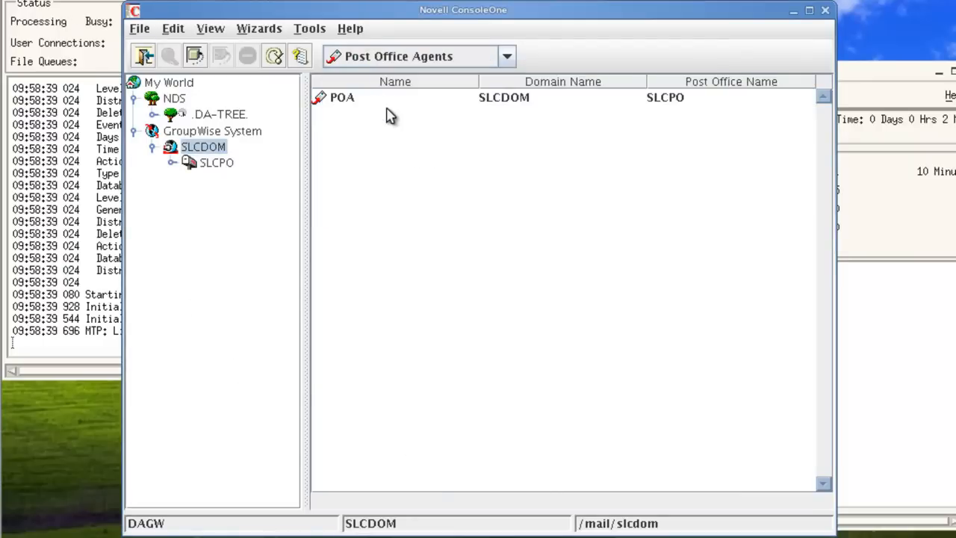
{"action": "double_click", "coordinate": [342, 102]}
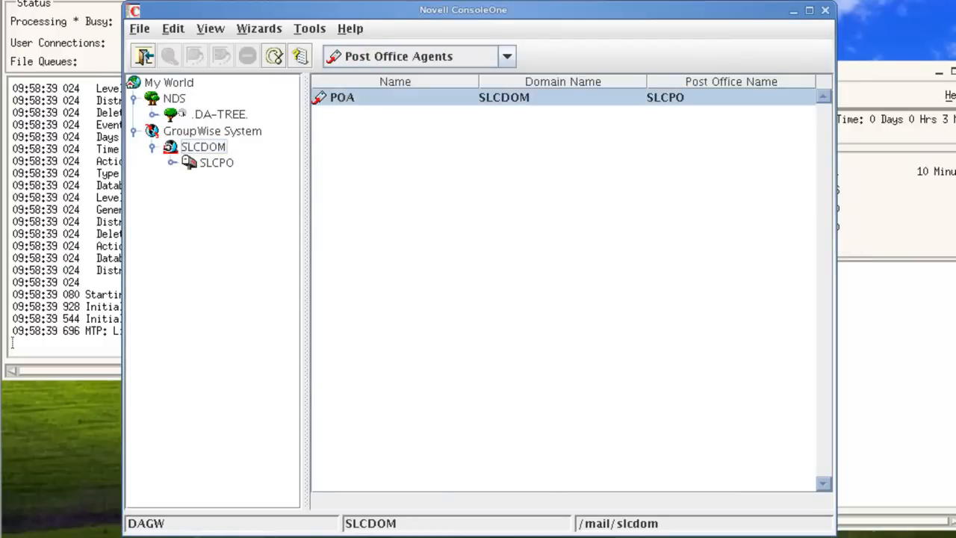
{"action": "left_click", "coordinate": [237, 66]}
{"action": "left_click", "coordinate": [232, 98]}
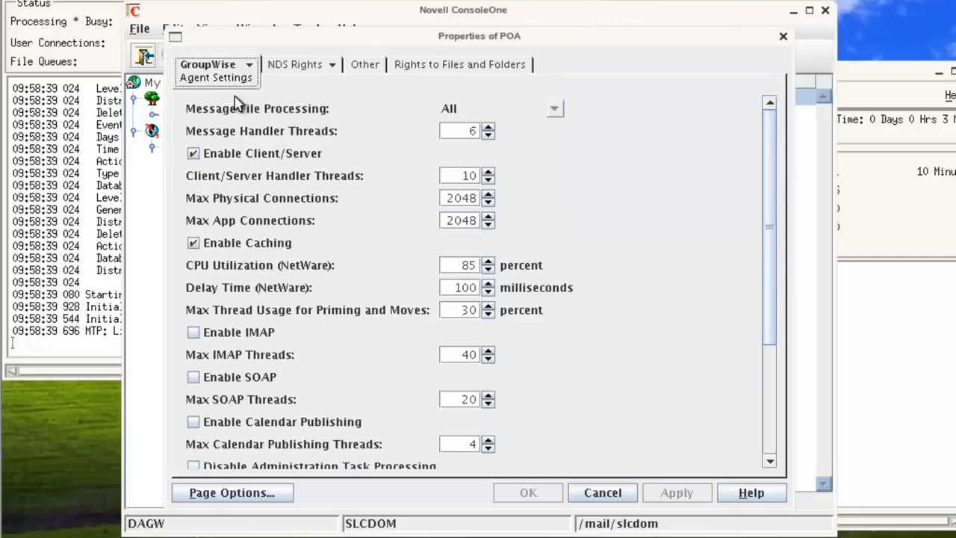
{"action": "left_click_drag", "start_coordinate": [771, 179], "coordinate": [770, 307]}
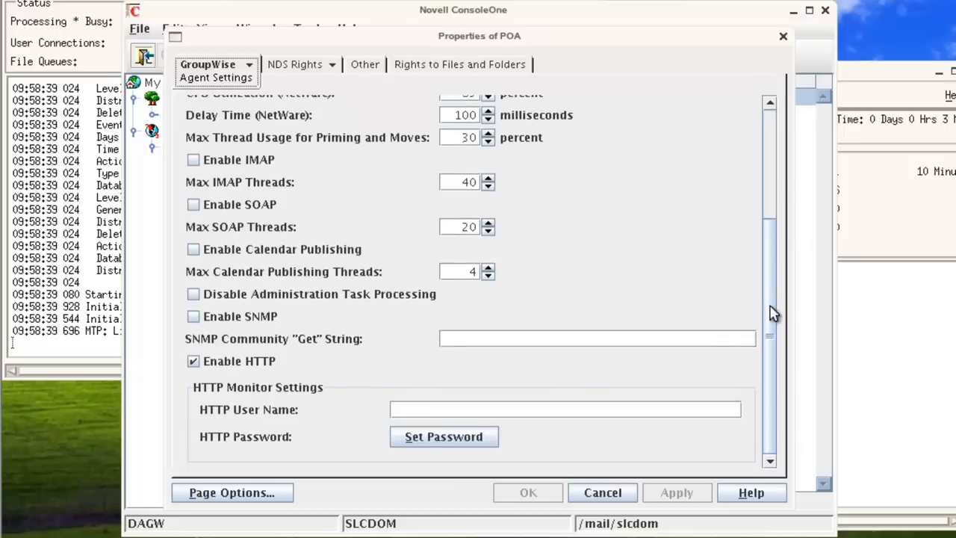
- Set the POA's HTTP monitor user name to gwagent and its password, re-entering after a mismatch
{"action": "left_click", "coordinate": [456, 410]}
{"action": "type", "text": "gwagent"}
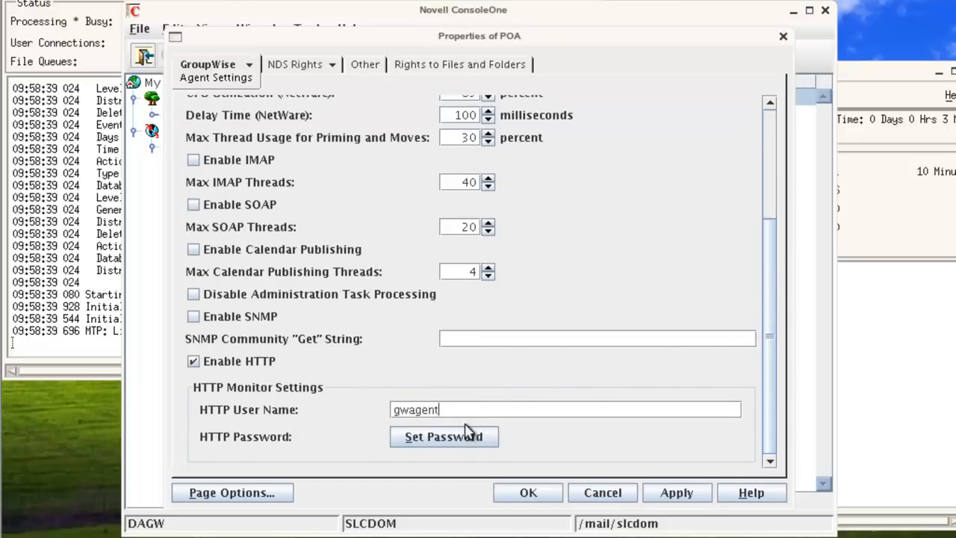
{"action": "left_click", "coordinate": [463, 437]}
{"action": "left_click", "coordinate": [447, 257]}
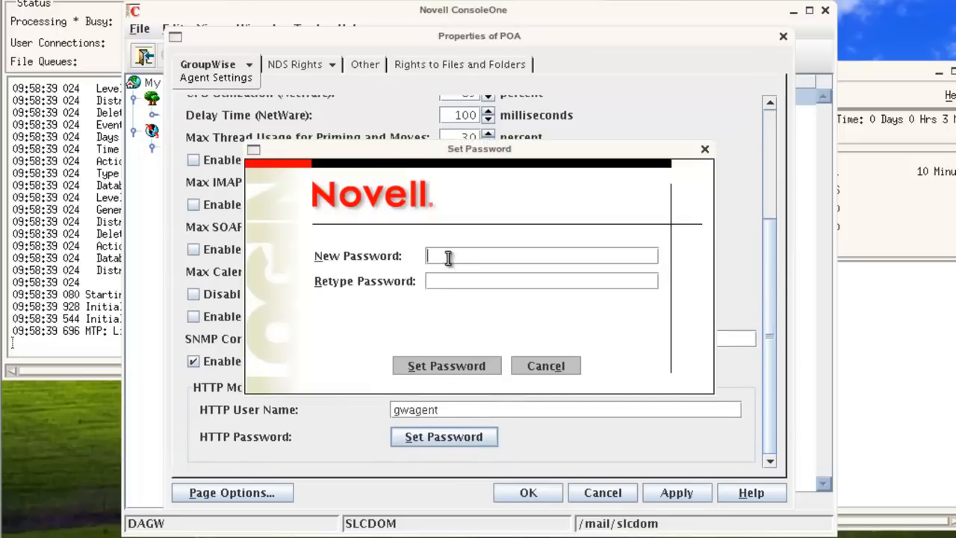
{"action": "type", "text": "*********"}
{"action": "left_click", "coordinate": [472, 371]}
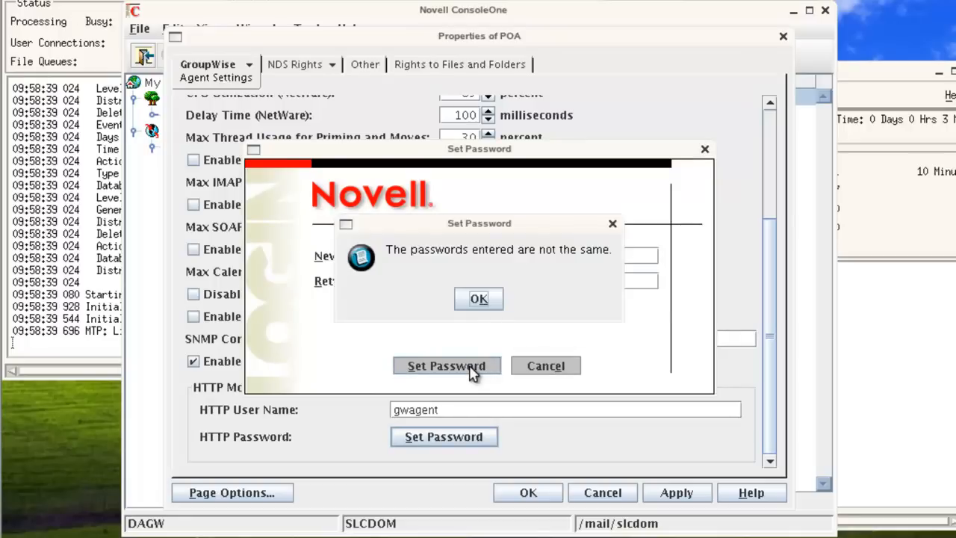
{"action": "left_click", "coordinate": [478, 300]}
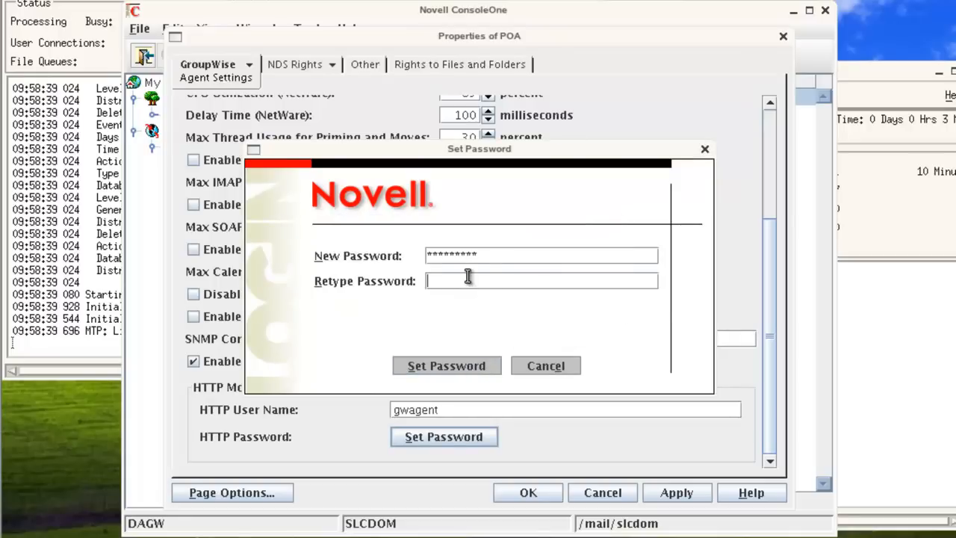
{"action": "type", "text": "**********"}
{"action": "left_click", "coordinate": [468, 366]}
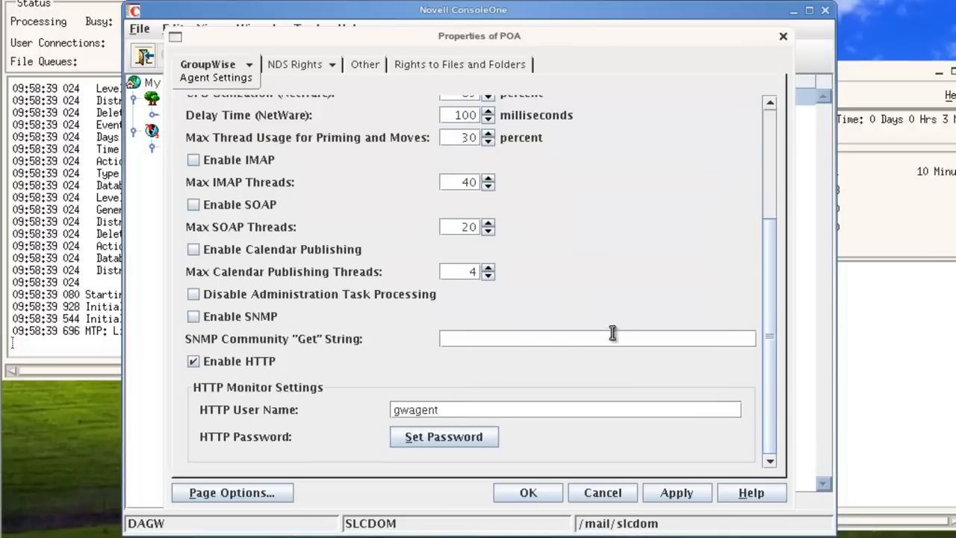
- Set the POA's logging level to Verbose
{"action": "left_click", "coordinate": [249, 64]}
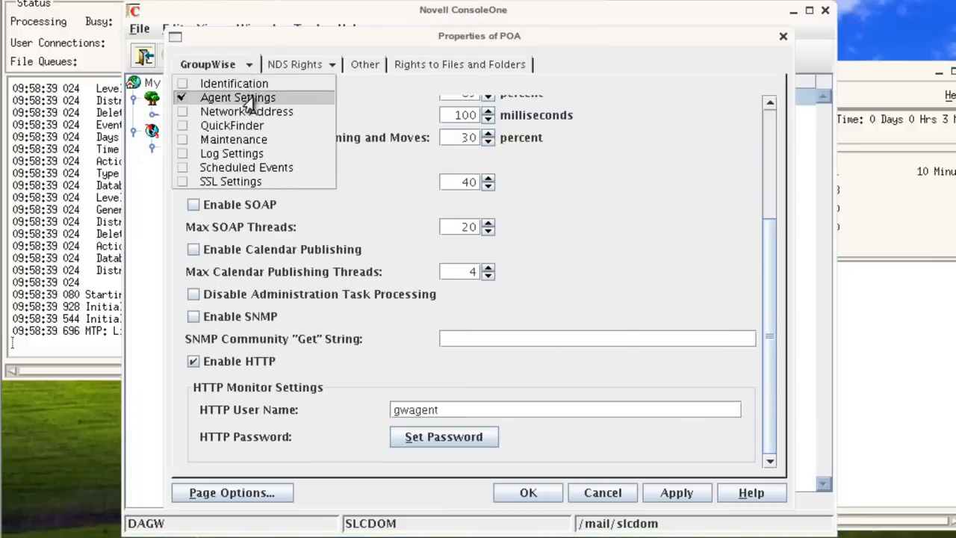
{"action": "left_click", "coordinate": [261, 85]}
{"action": "left_click", "coordinate": [214, 67]}
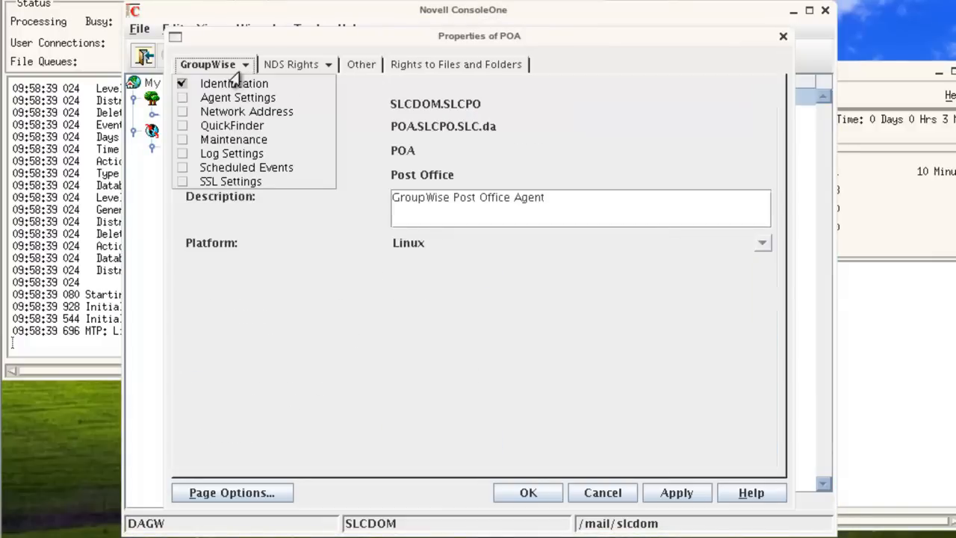
{"action": "left_click", "coordinate": [224, 153]}
{"action": "left_click", "coordinate": [396, 142]}
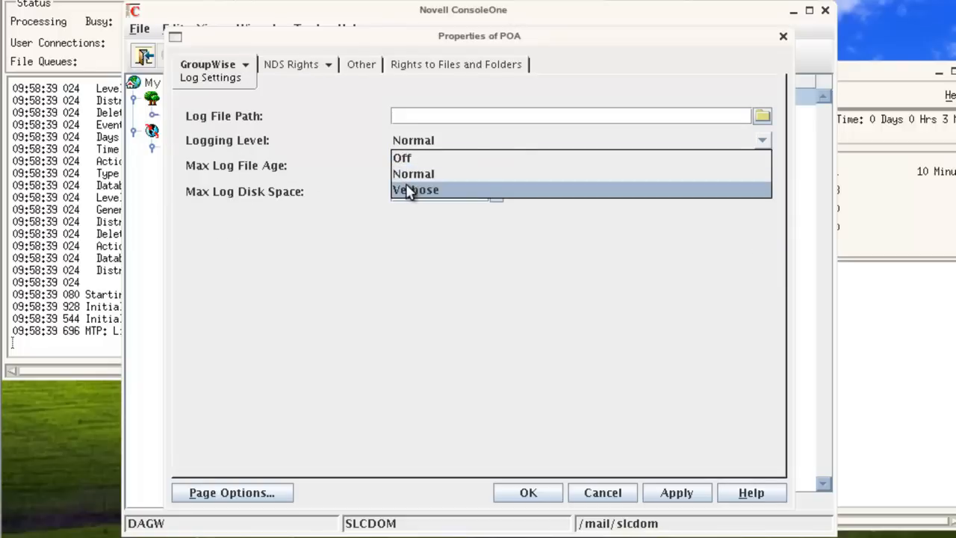
{"action": "left_click", "coordinate": [396, 187]}
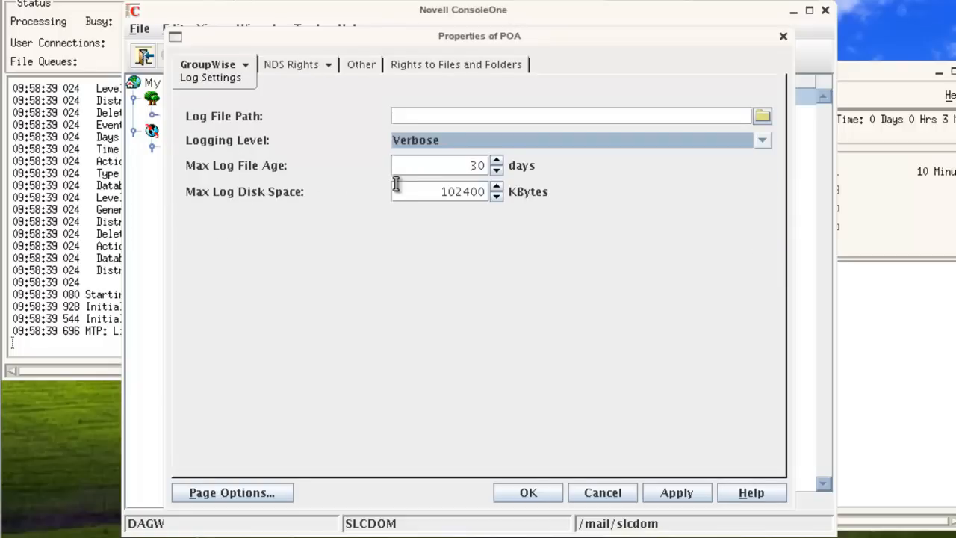
{"action": "left_click", "coordinate": [249, 65]}
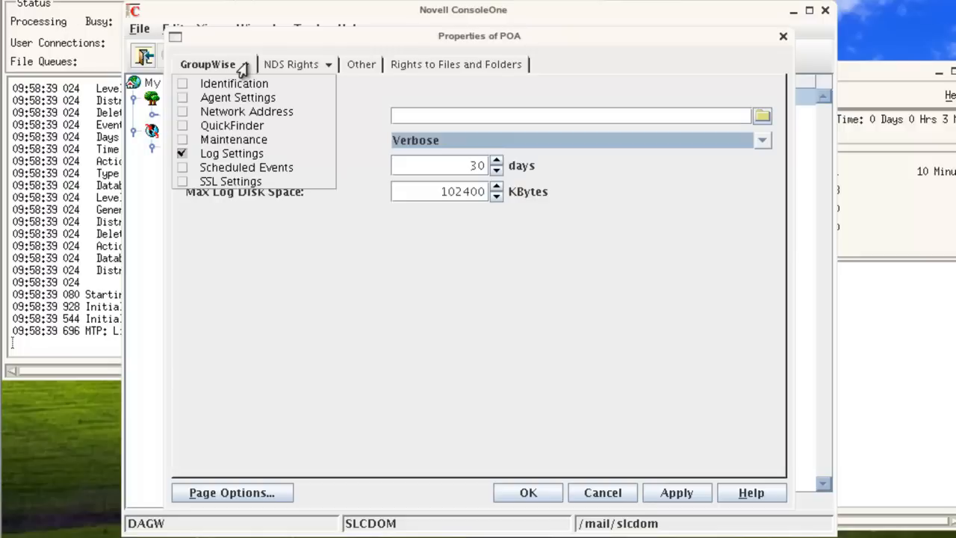
{"action": "left_click", "coordinate": [244, 98]}
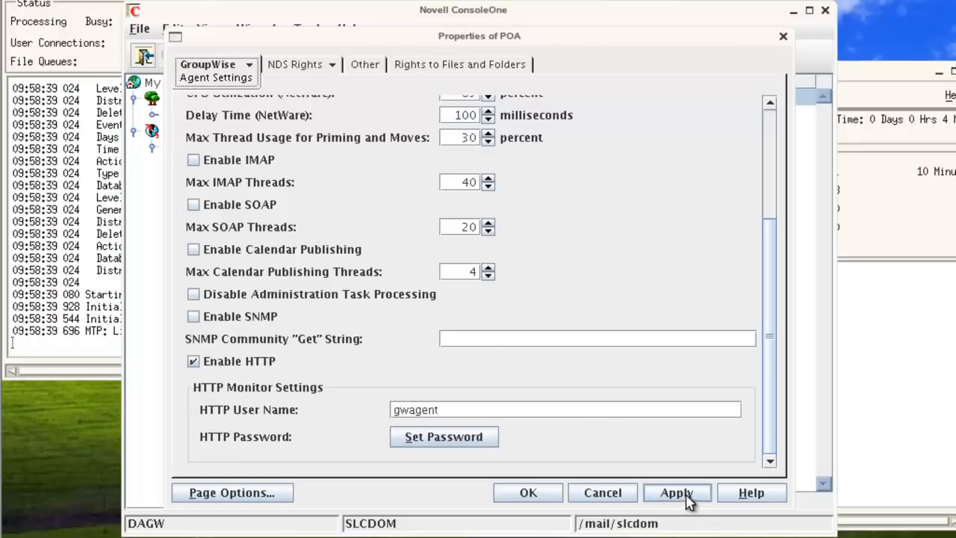
- Save the POA properties, declining the SSL proxy and certificate-key prompts
{"action": "left_click", "coordinate": [560, 494]}
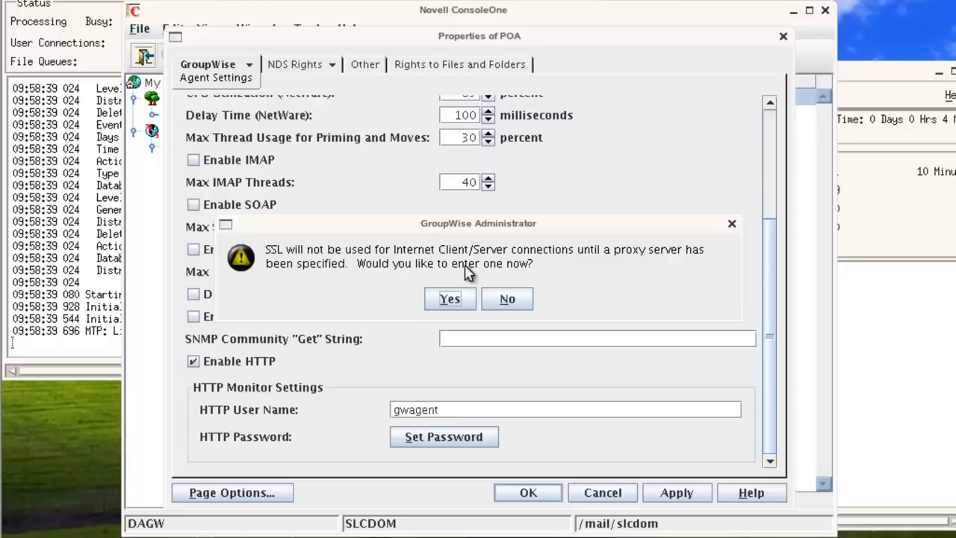
{"action": "left_click", "coordinate": [510, 301]}
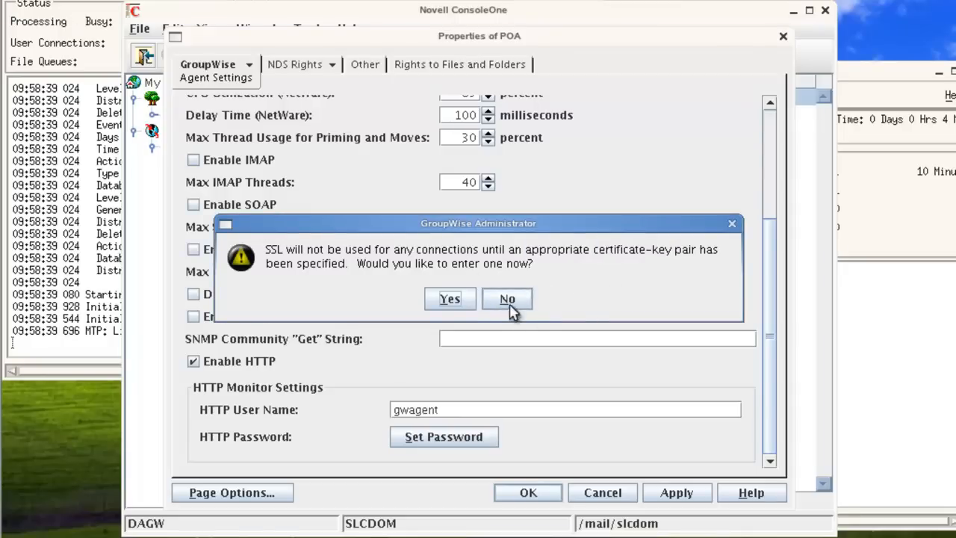
{"action": "left_click", "coordinate": [510, 300]}
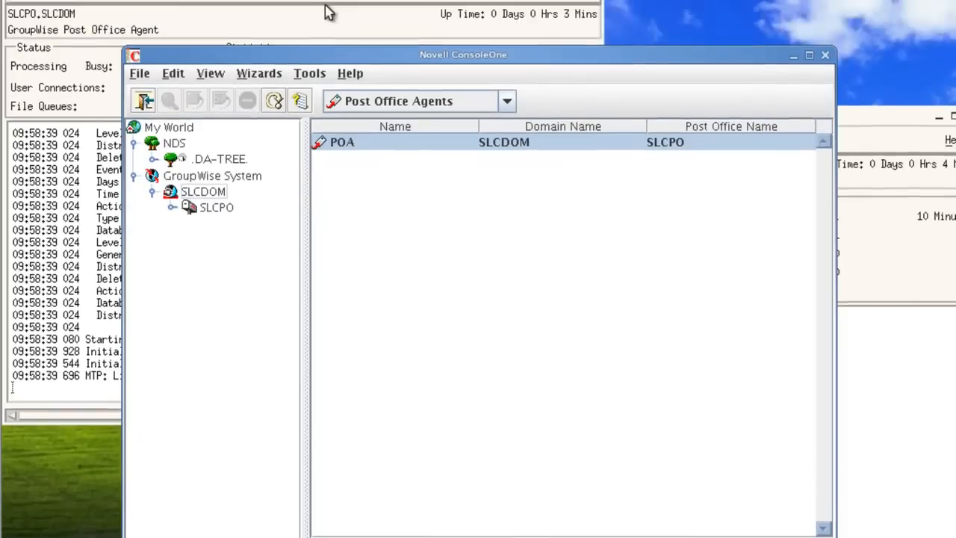
{"action": "left_click", "coordinate": [354, 51]}
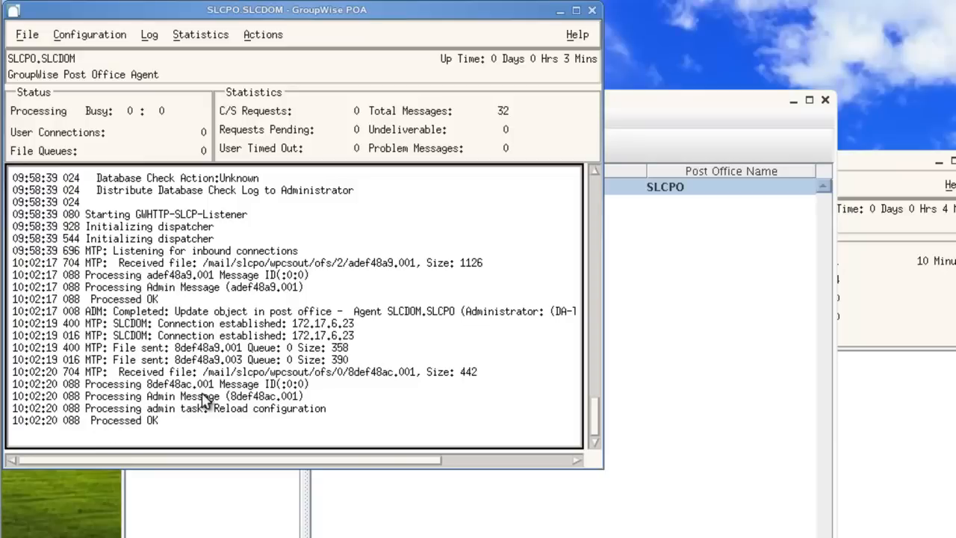
{"action": "left_click", "coordinate": [650, 500]}
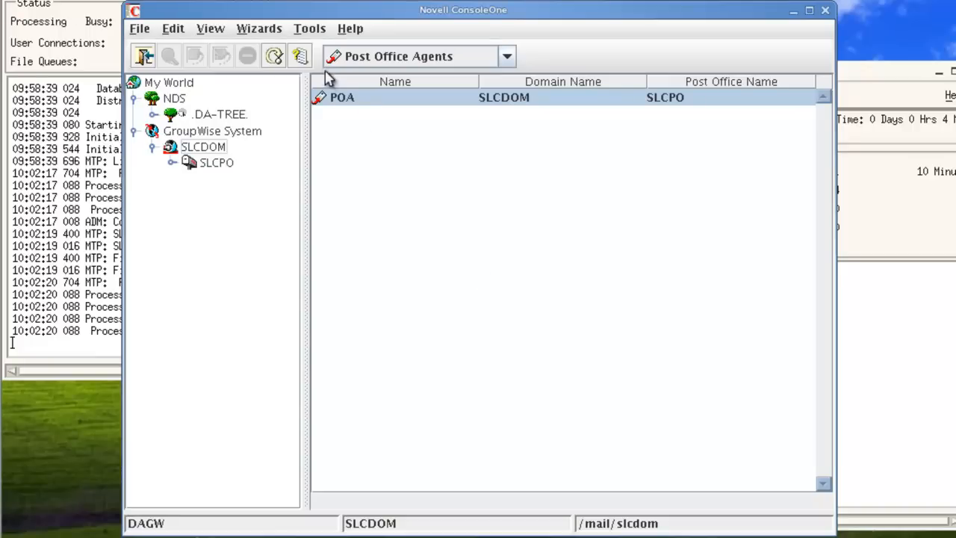
- Enter and save the new-user default password in GroupWise System Preferences
{"action": "left_click", "coordinate": [310, 31]}
{"action": "mouse_move", "coordinate": [351, 51]}
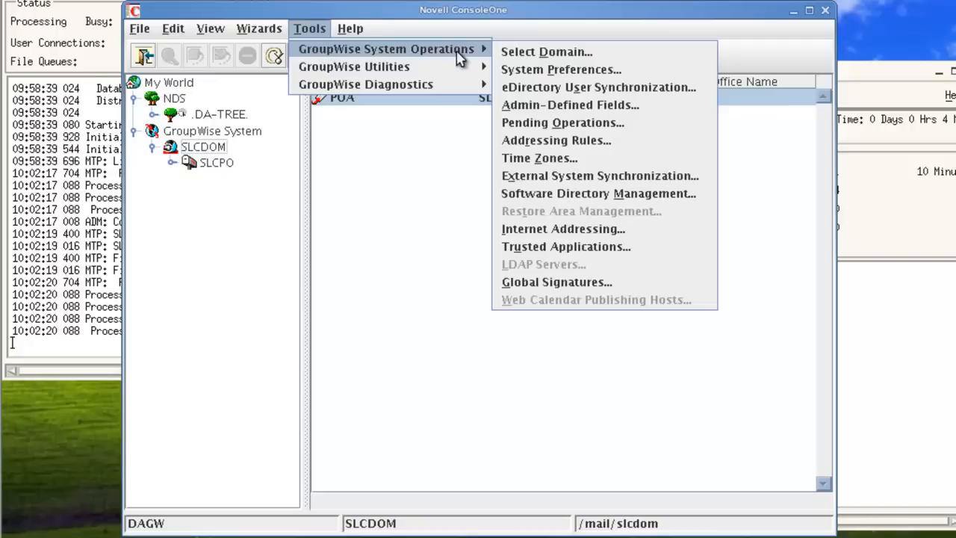
{"action": "left_click", "coordinate": [573, 71]}
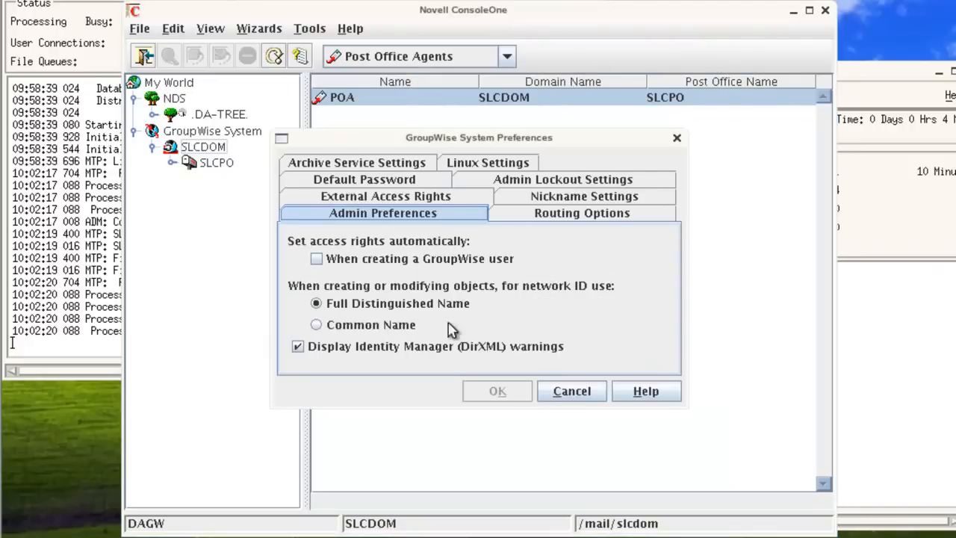
{"action": "left_click", "coordinate": [371, 182]}
{"action": "left_click", "coordinate": [550, 244]}
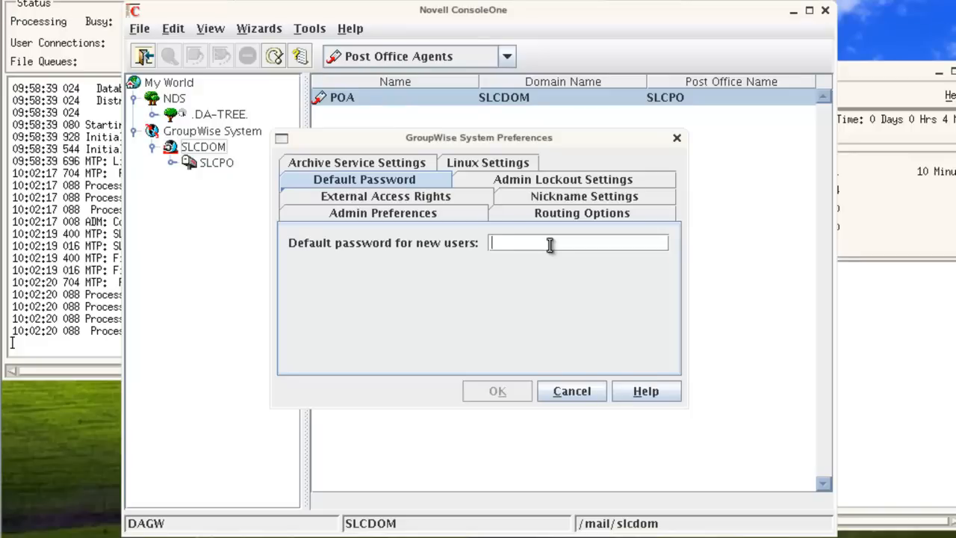
{"action": "type", "text": "N"}
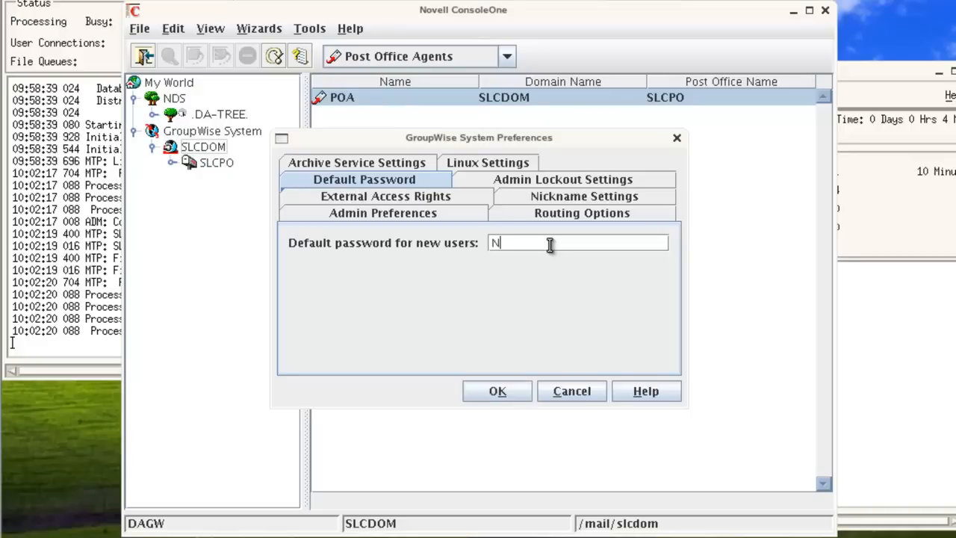
{"action": "type", "text": "0v3ll123"}
{"action": "left_click", "coordinate": [521, 396]}
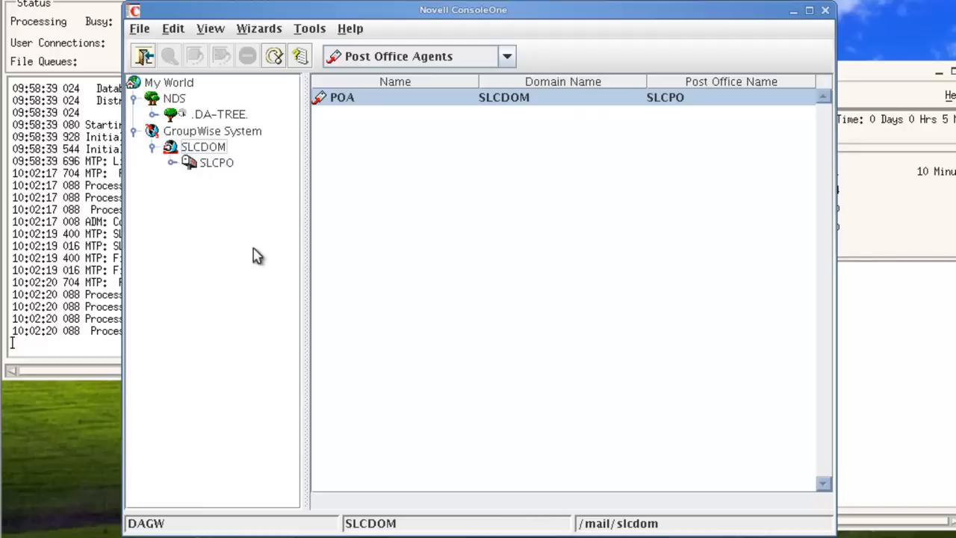
- In SLCPO's GroupWise Membership page, add all 19 users from the Users container
{"action": "left_click", "coordinate": [218, 164]}
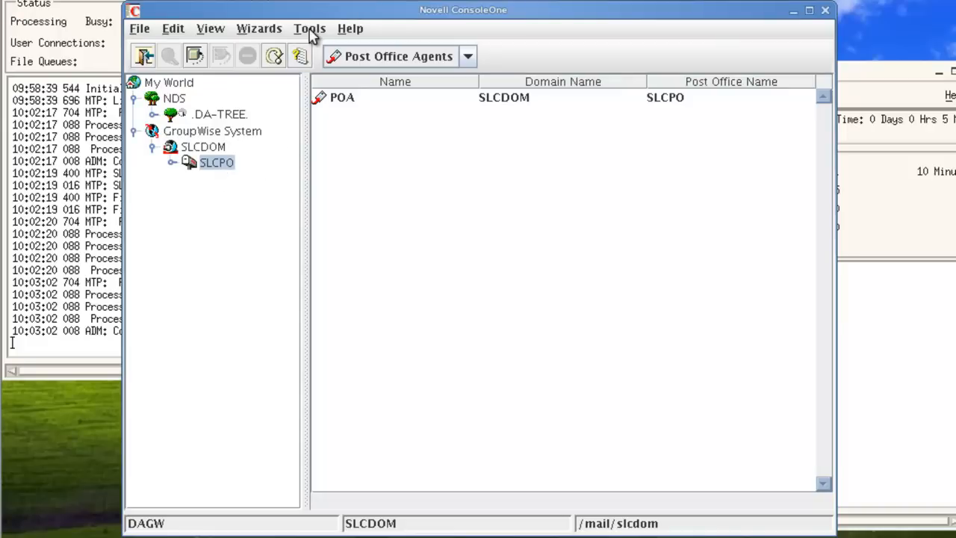
{"action": "right_click", "coordinate": [226, 164]}
{"action": "left_click", "coordinate": [234, 172]}
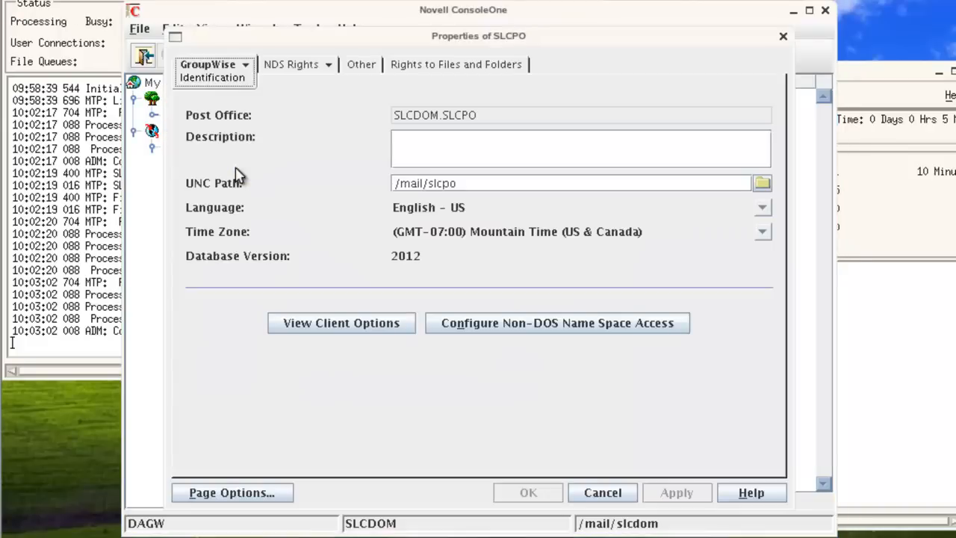
{"action": "left_click", "coordinate": [245, 64]}
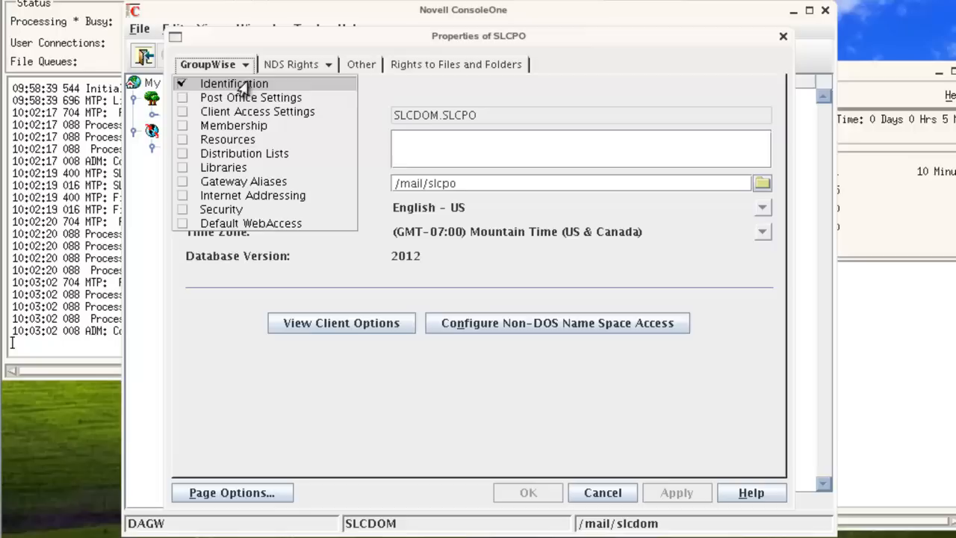
{"action": "left_click", "coordinate": [236, 126]}
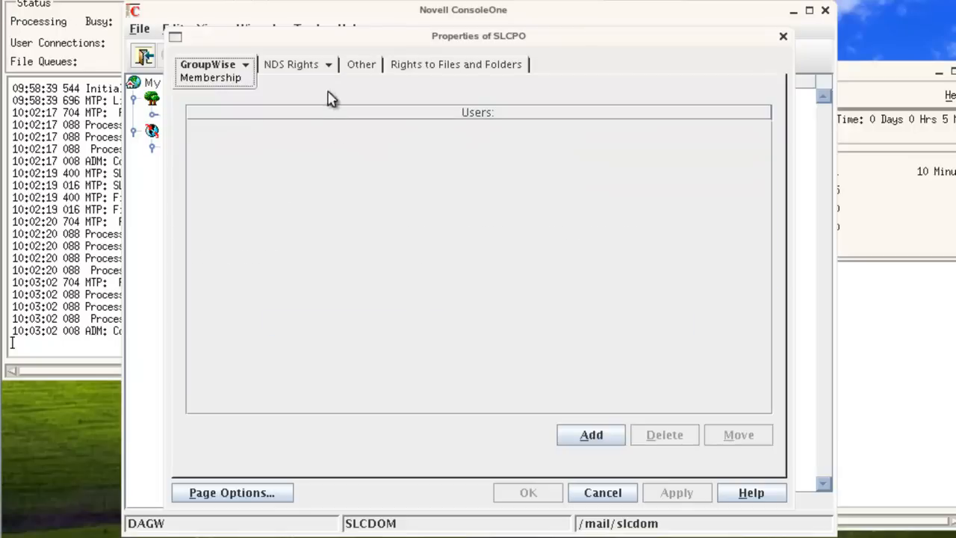
{"action": "left_click", "coordinate": [612, 439]}
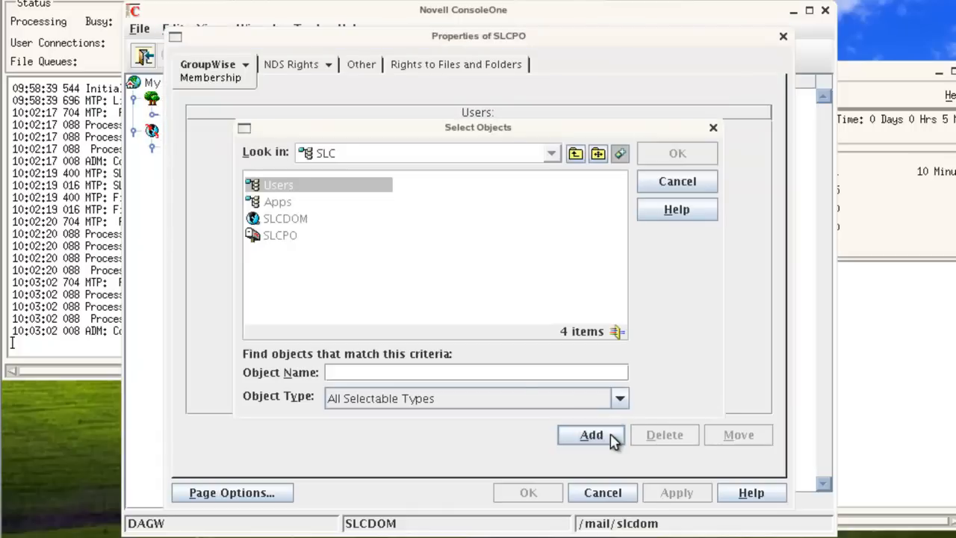
{"action": "double_click", "coordinate": [288, 187]}
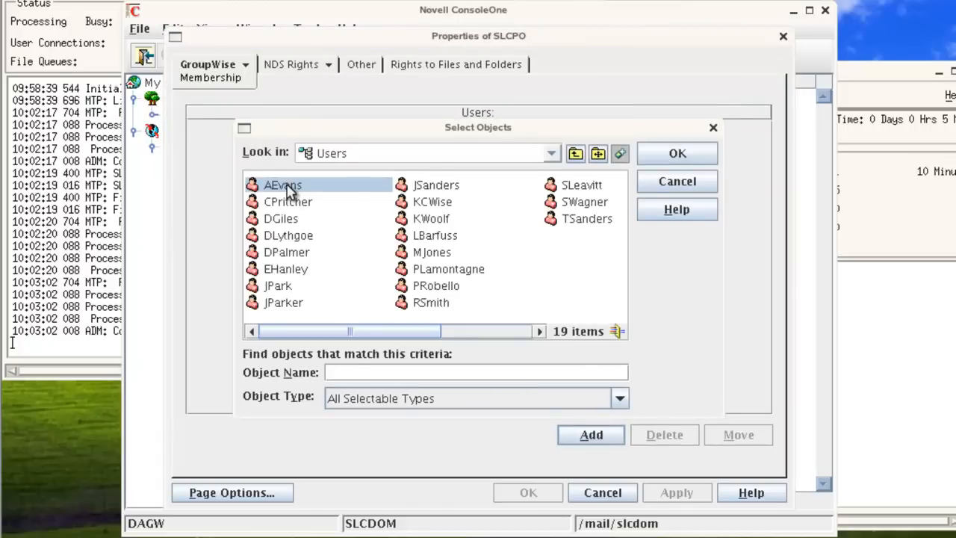
{"action": "key", "text": "ctrl+a"}
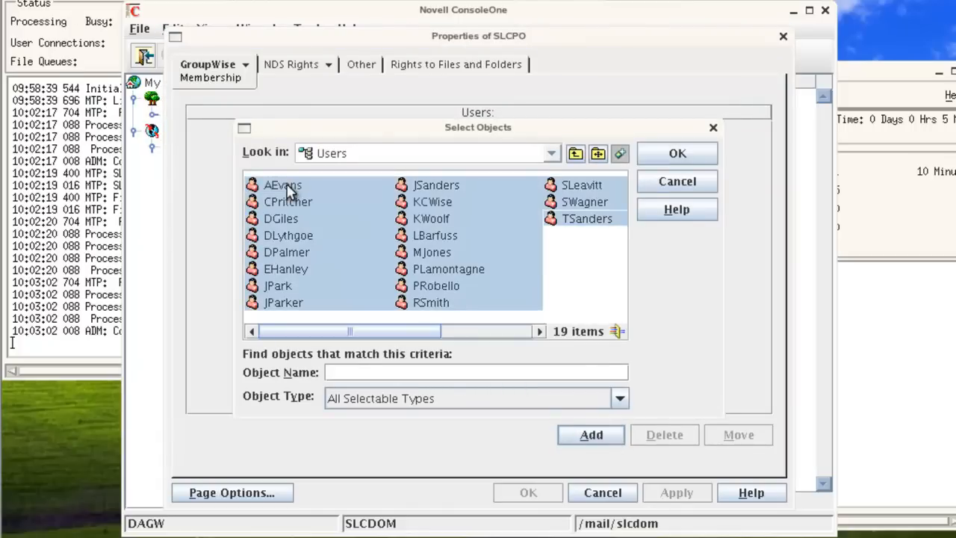
{"action": "left_click", "coordinate": [666, 158]}
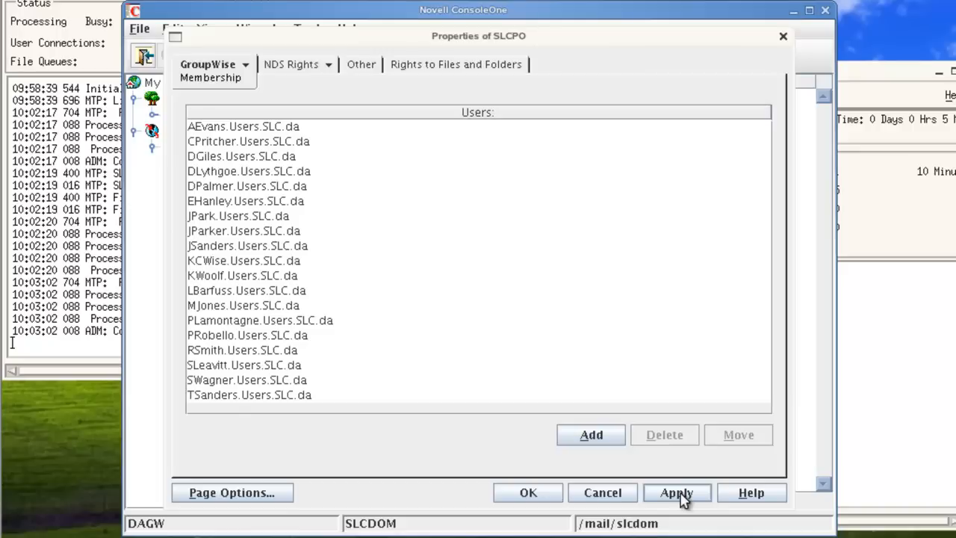
- Save the membership, accept each updated e-mail address, and list SLCPO's users
{"action": "left_click", "coordinate": [528, 493]}
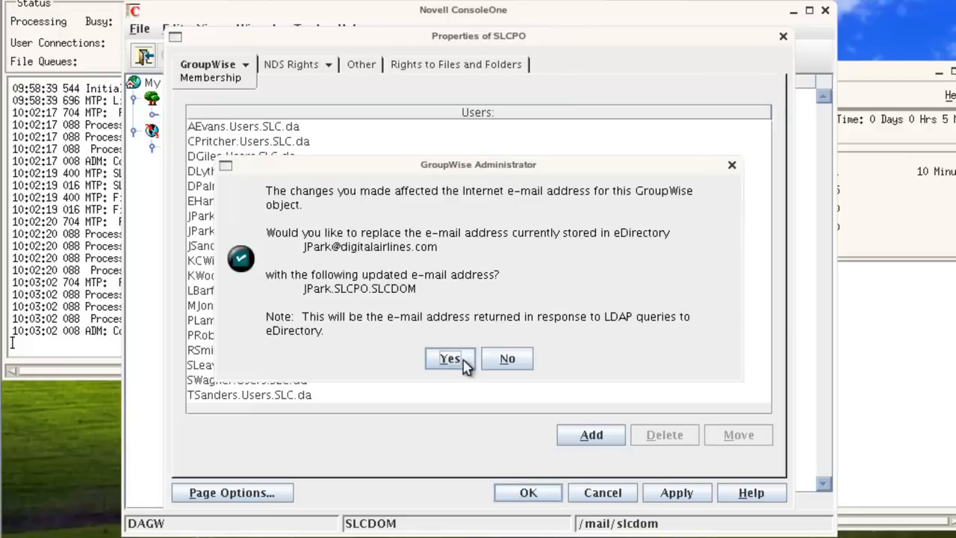
{"action": "left_click", "coordinate": [450, 359]}
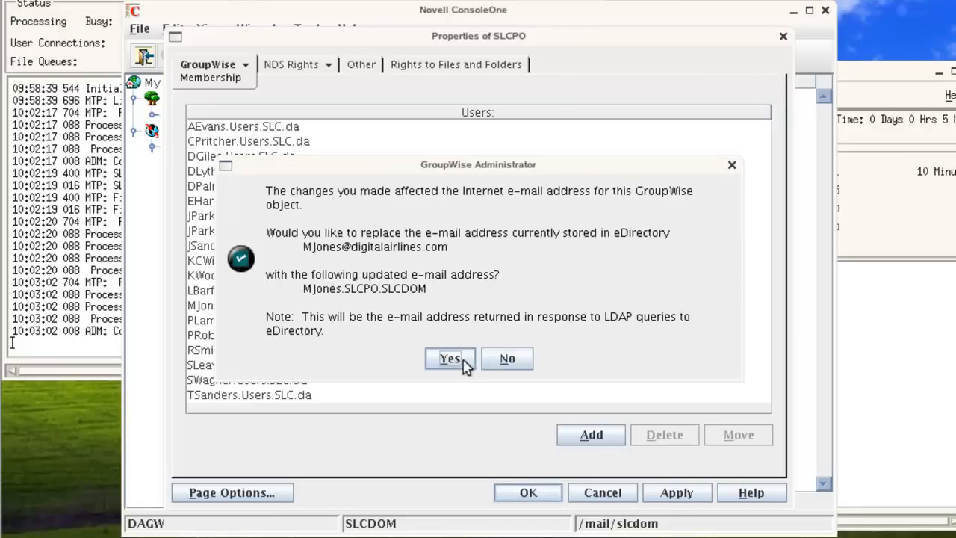
{"action": "left_click", "coordinate": [451, 359]}
{"action": "left_click", "coordinate": [453, 359]}
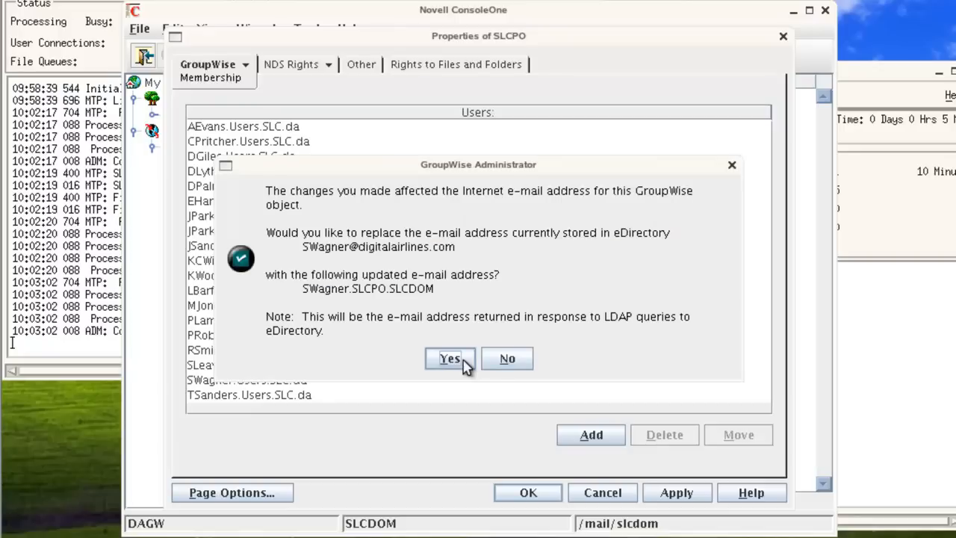
{"action": "left_click", "coordinate": [451, 360]}
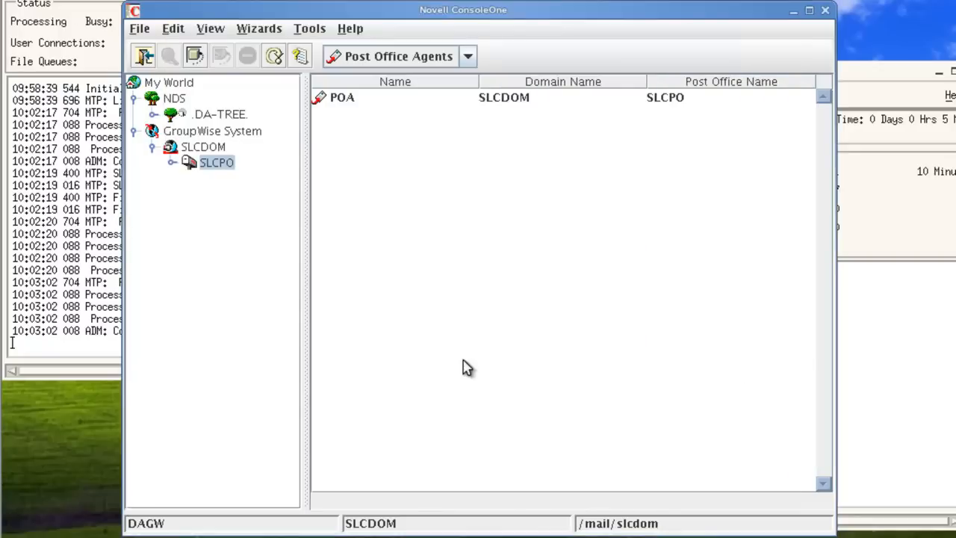
{"action": "left_click", "coordinate": [371, 60]}
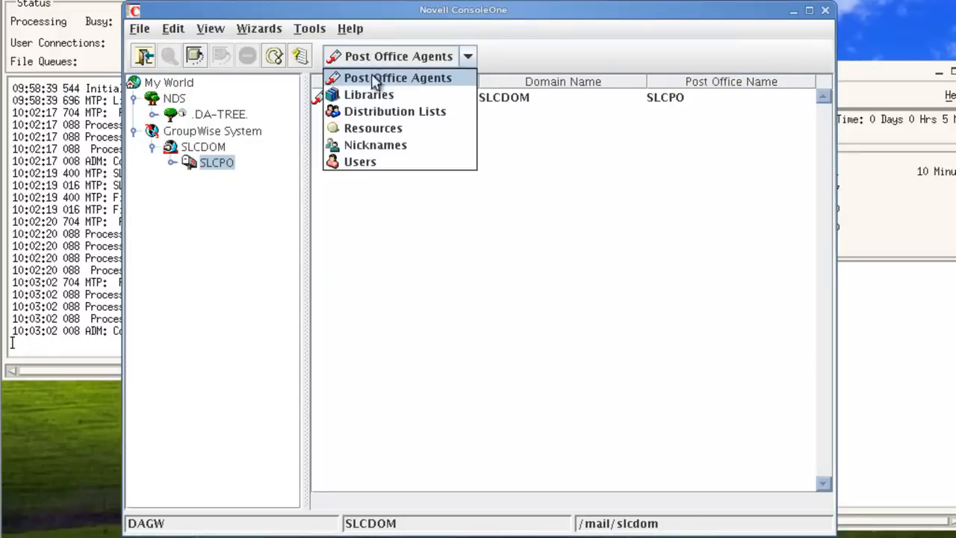
{"action": "left_click", "coordinate": [376, 162]}
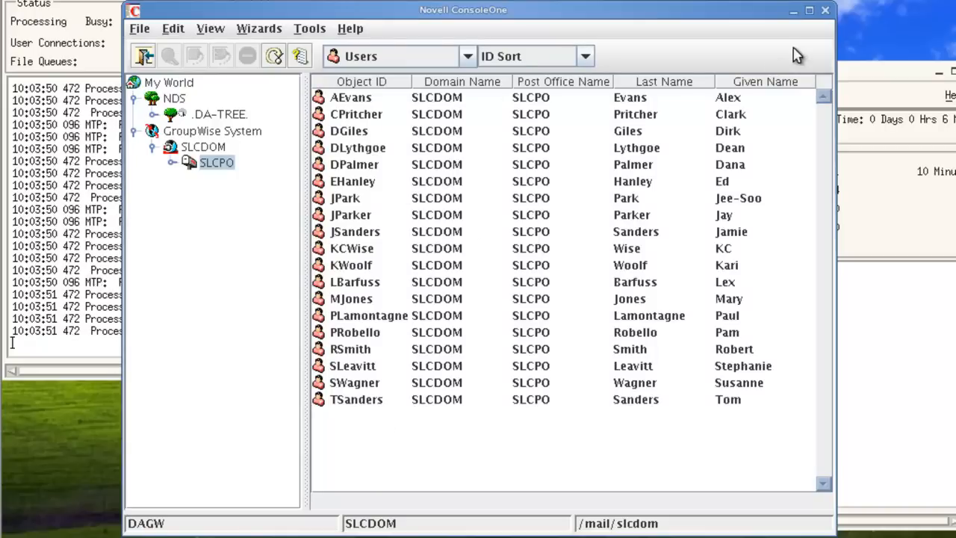
{"action": "left_click", "coordinate": [792, 11]}
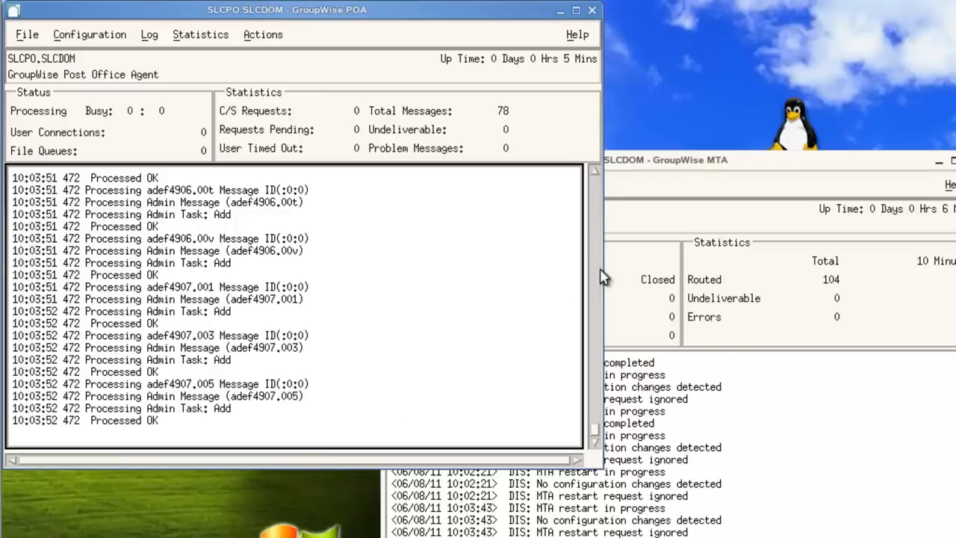
- Exit the SLCPO post office agent from its POA console and confirm the shutdown
{"action": "left_click", "coordinate": [718, 237]}
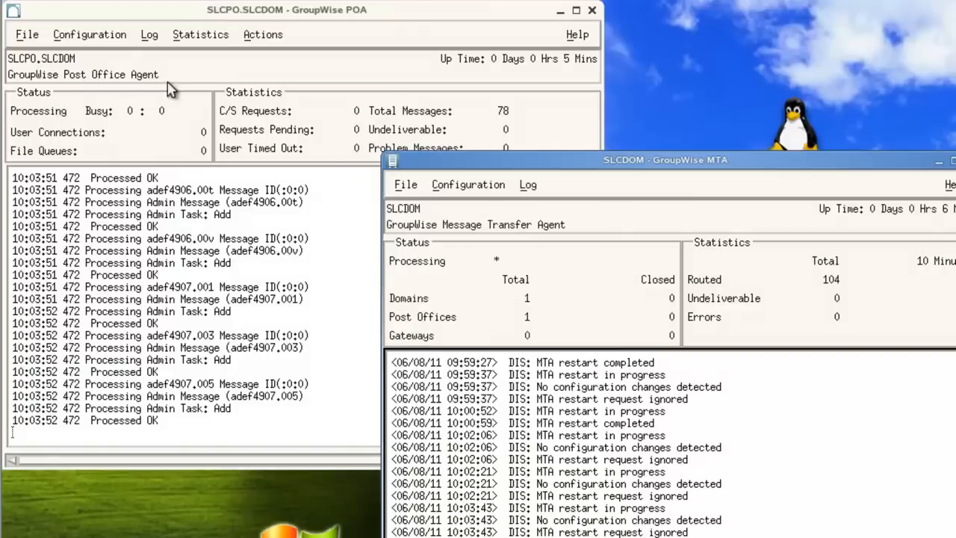
{"action": "left_click", "coordinate": [173, 79]}
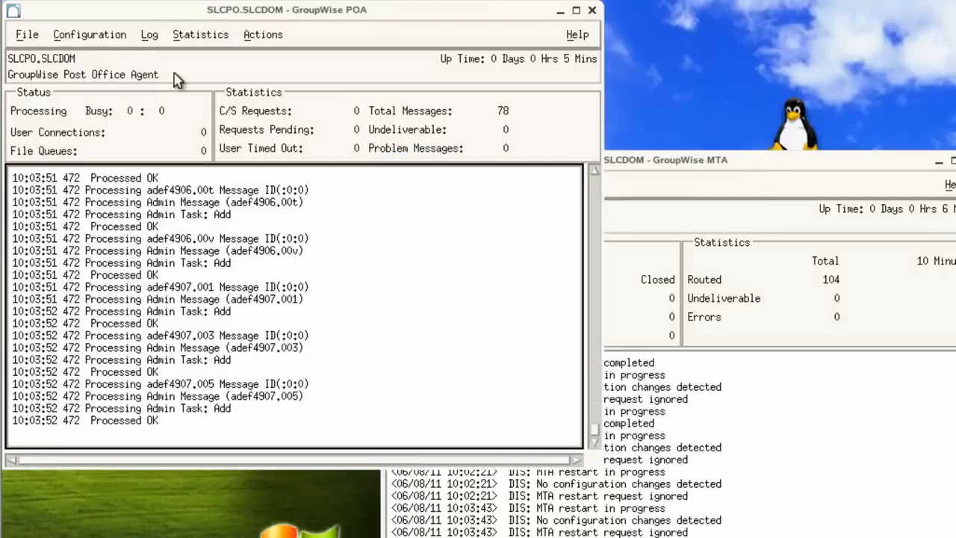
{"action": "left_click", "coordinate": [29, 35]}
{"action": "left_click", "coordinate": [24, 56]}
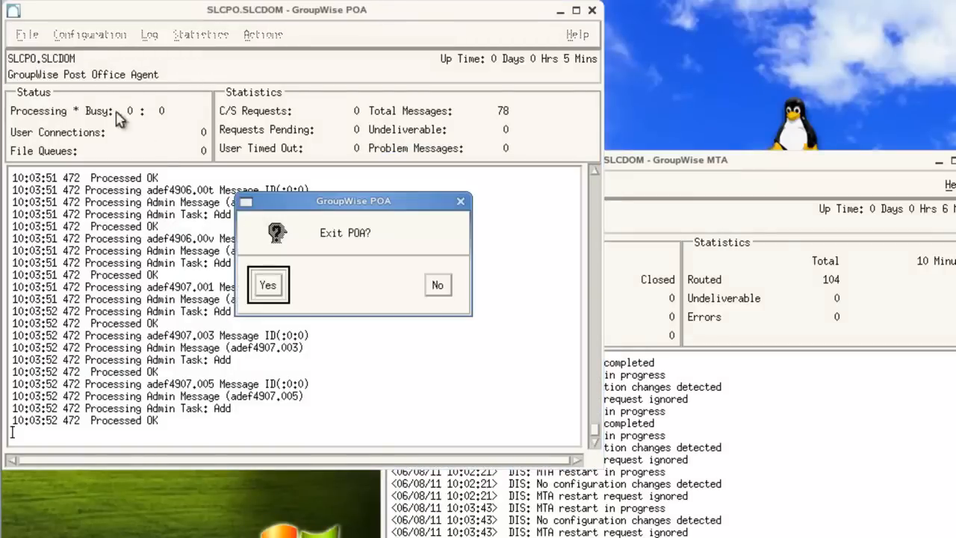
{"action": "left_click", "coordinate": [267, 284]}
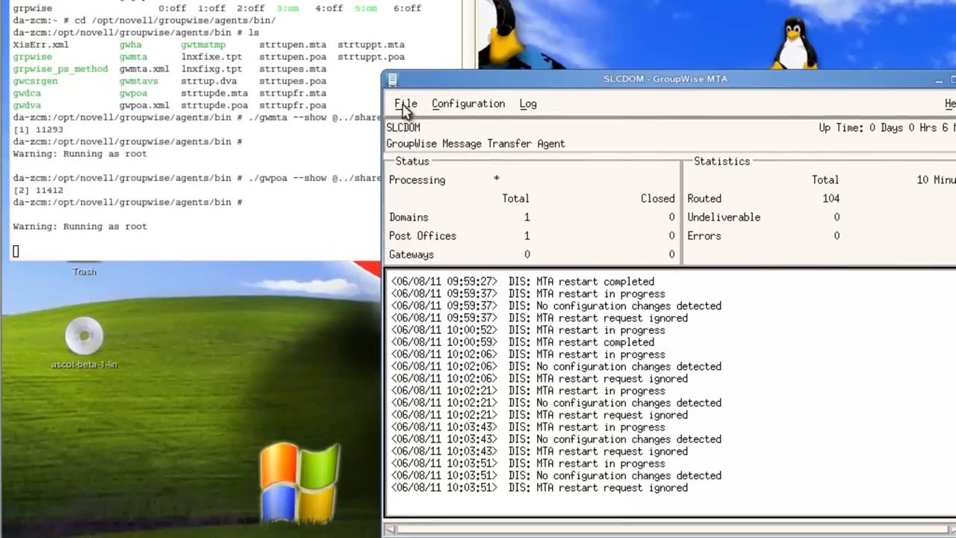
- Exit the SLCDOM message transfer agent from its MTA console and confirm the shutdown
{"action": "left_click", "coordinate": [403, 110]}
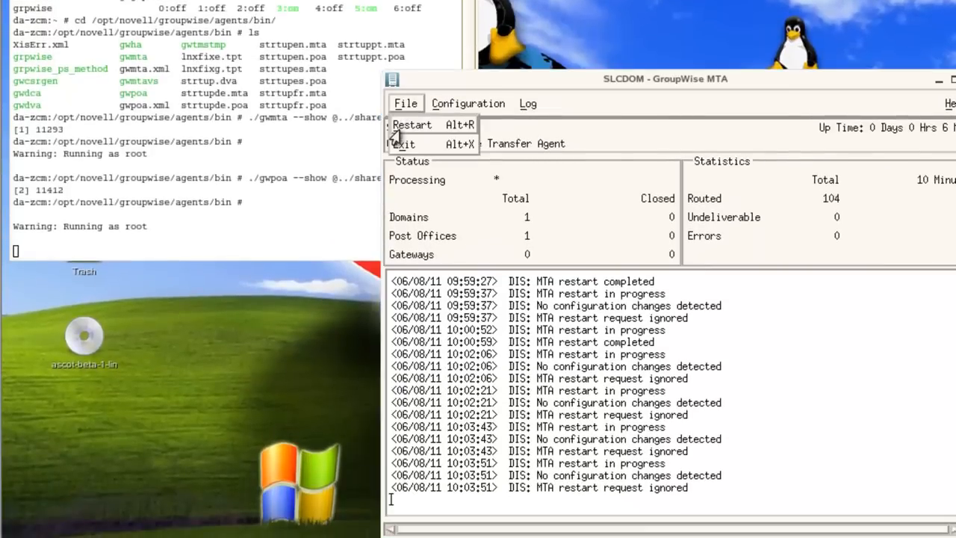
{"action": "left_click", "coordinate": [401, 145]}
{"action": "left_click", "coordinate": [618, 350]}
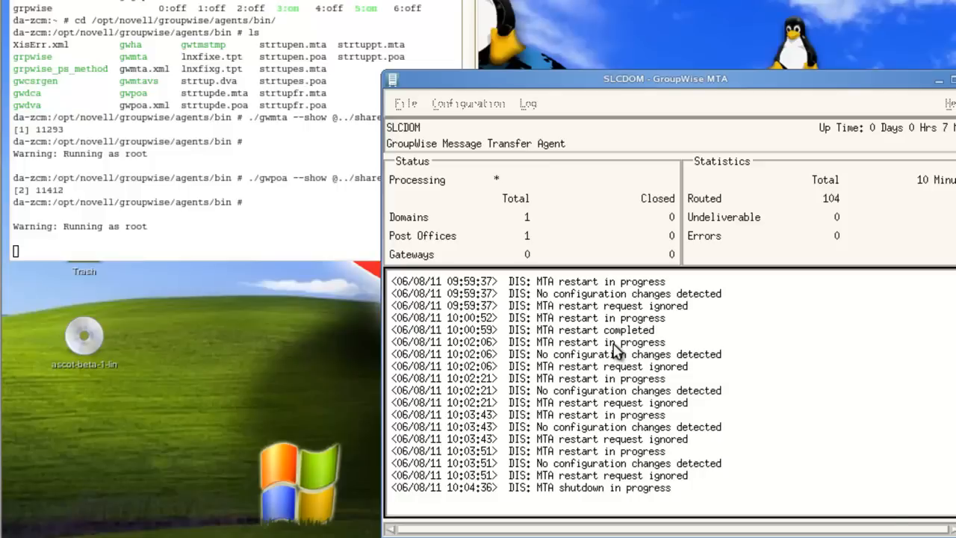
{"action": "left_click", "coordinate": [312, 230]}
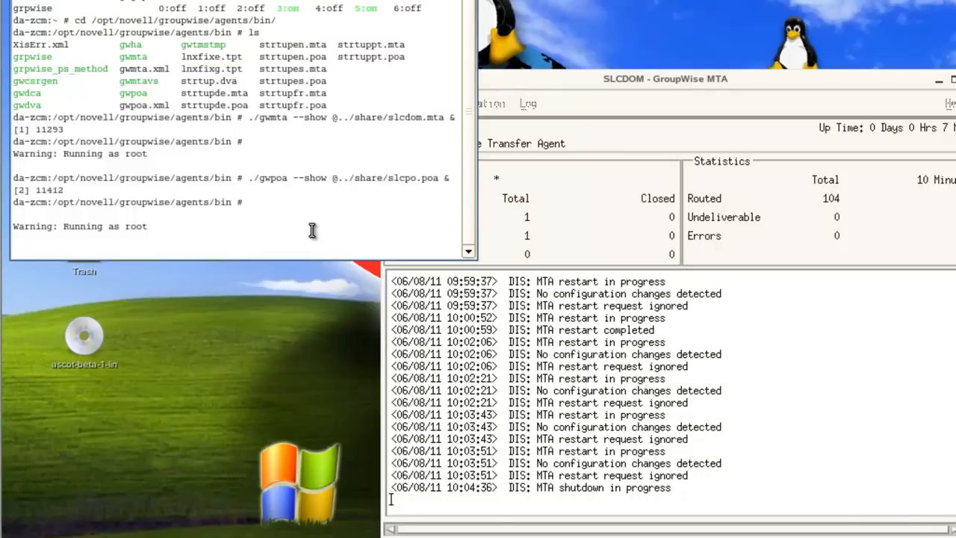
- Clear the terminal and check the GroupWise services with 'rcgrpwise status'
{"action": "key", "text": "Return"}
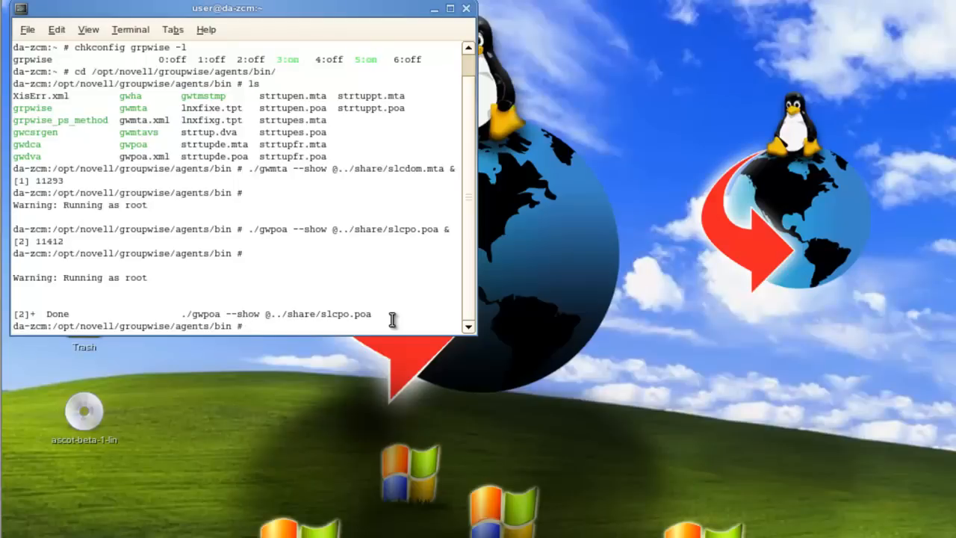
{"action": "type", "text": "clear"}
{"action": "key", "text": "Return"}
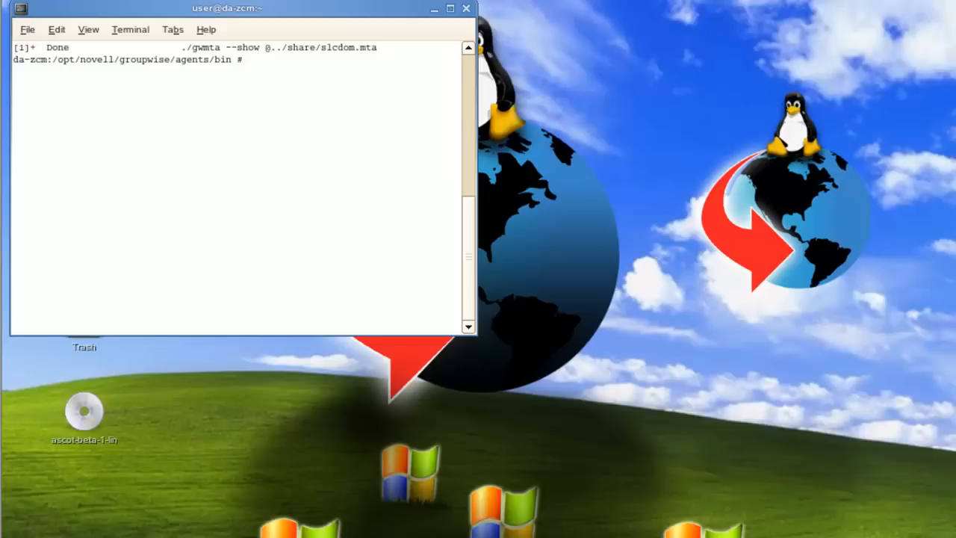
{"action": "type", "text": "rcgrpwise status"}
{"action": "key", "text": "Return"}
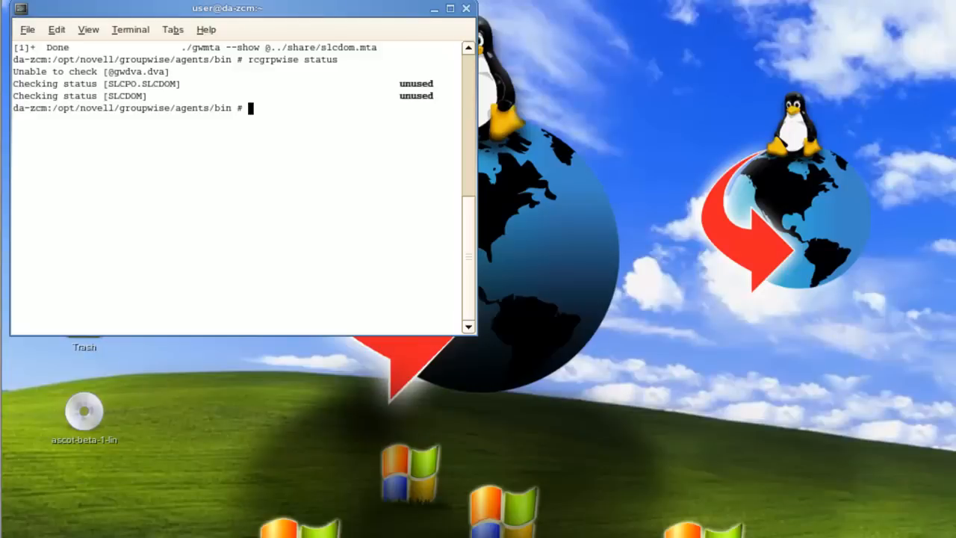
- Run 'rcgrpwise start', then recheck the status to confirm gwdva, SLCPO.SLCDOM and SLCDOM are running
{"action": "key", "text": "Up"}
{"action": "key", "text": "BackSpace"}
{"action": "key", "text": "BackSpace"}
{"action": "key", "text": "BackSpace"}
{"action": "key", "text": "BackSpace"}
{"action": "key", "text": "BackSpace"}
{"action": "type", "text": "tart"}
{"action": "key", "text": "Return"}
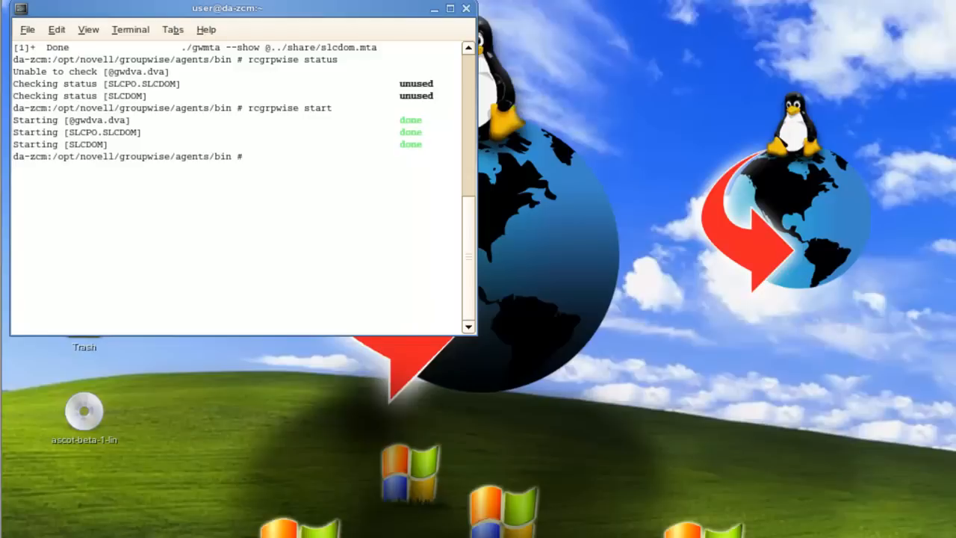
{"action": "key", "text": "Up"}
{"action": "key", "text": "Up"}
{"action": "key", "text": "Return"}
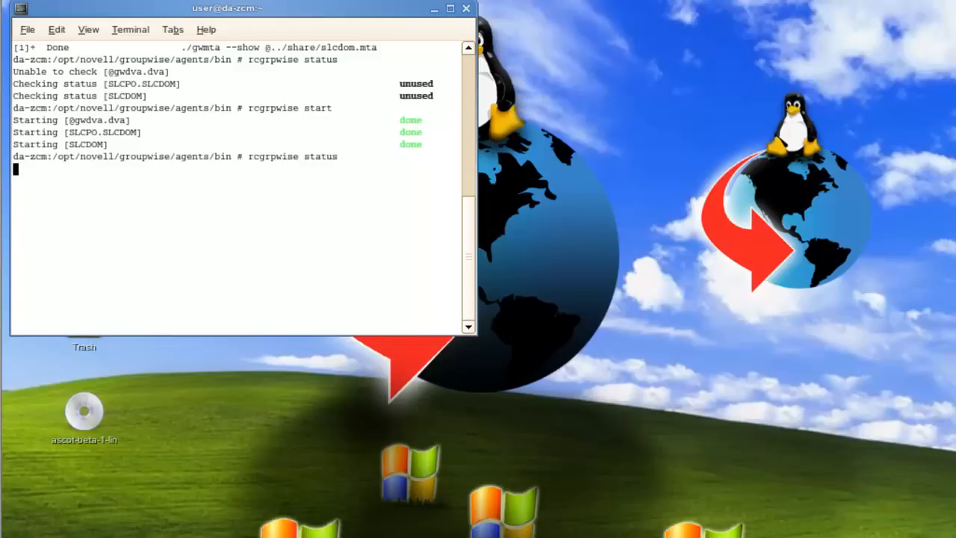